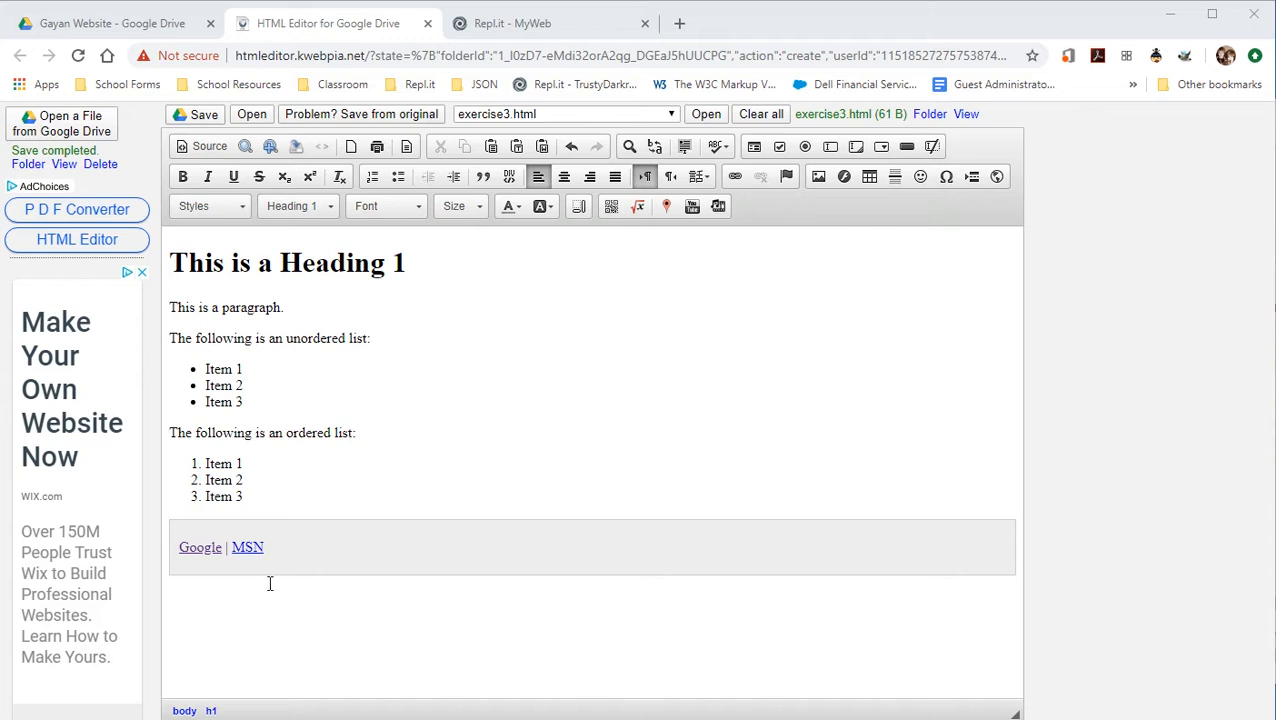
# Select text in the Google | MSN box, add and remove an empty line there, then view the HTML source.
pyautogui.moveTo(176, 544); pyautogui.dragTo(290, 541)
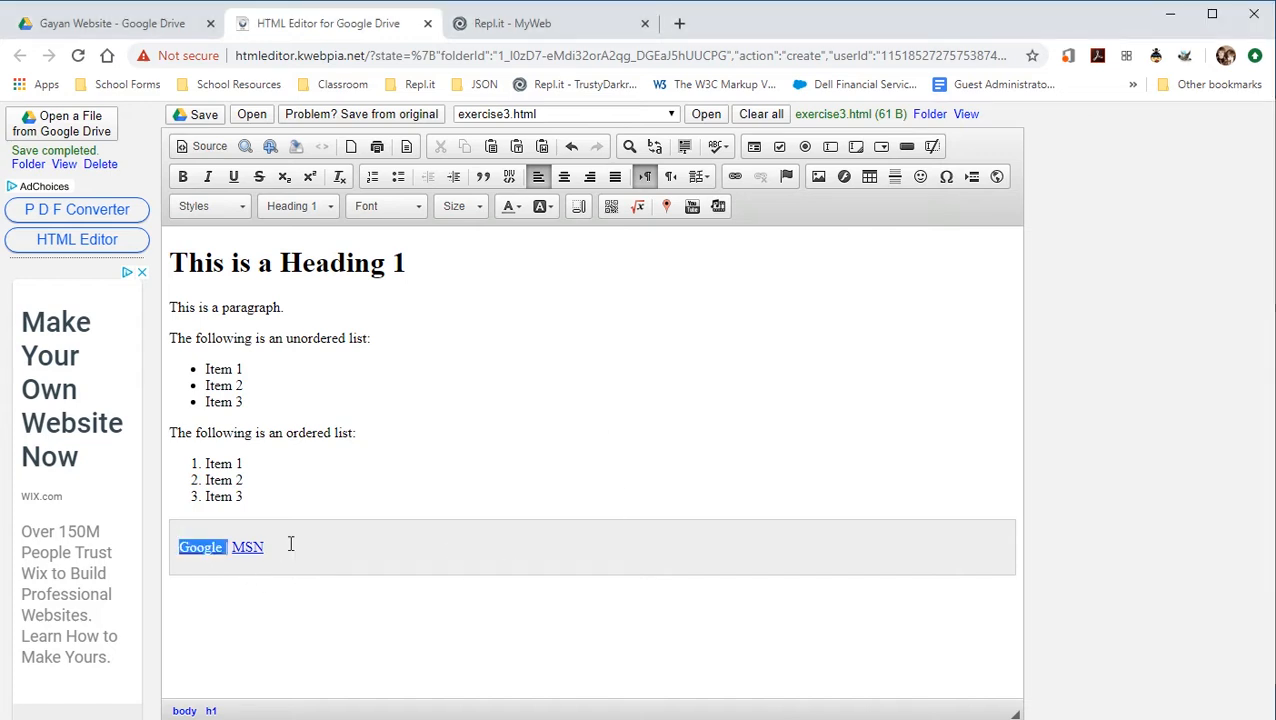
pyautogui.click(362, 549)
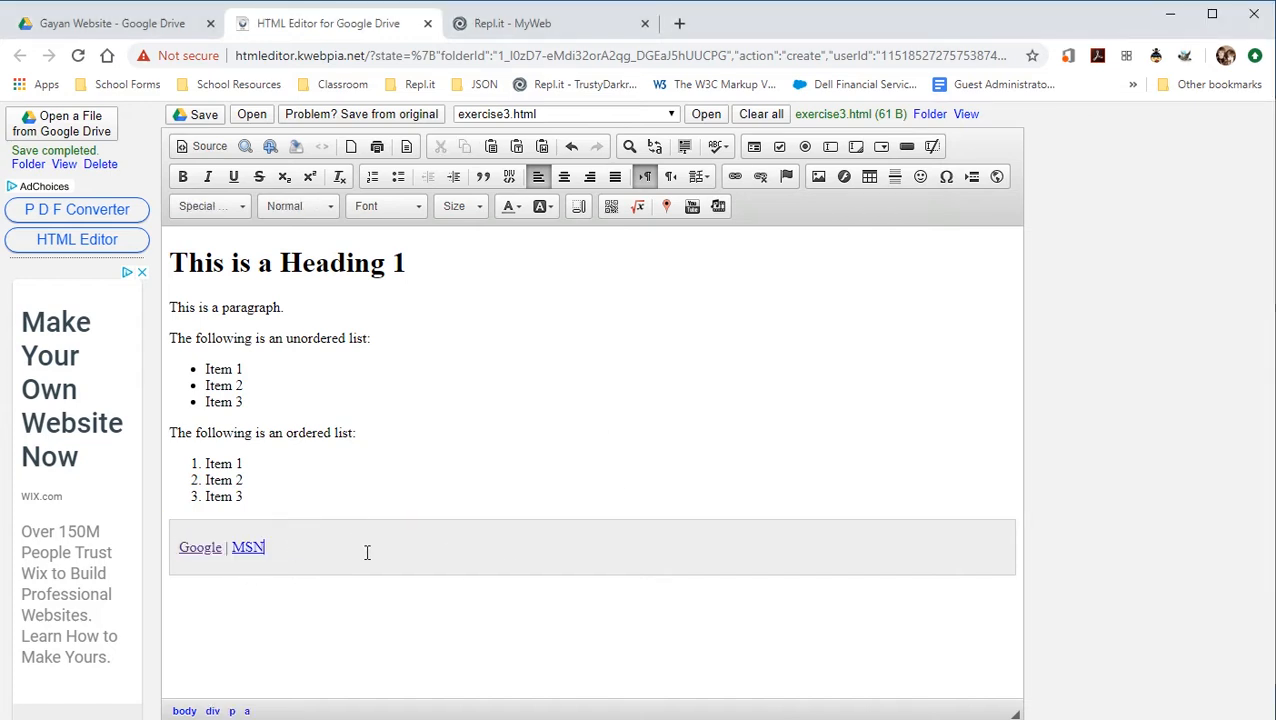
pyautogui.doubleClick(209, 610)
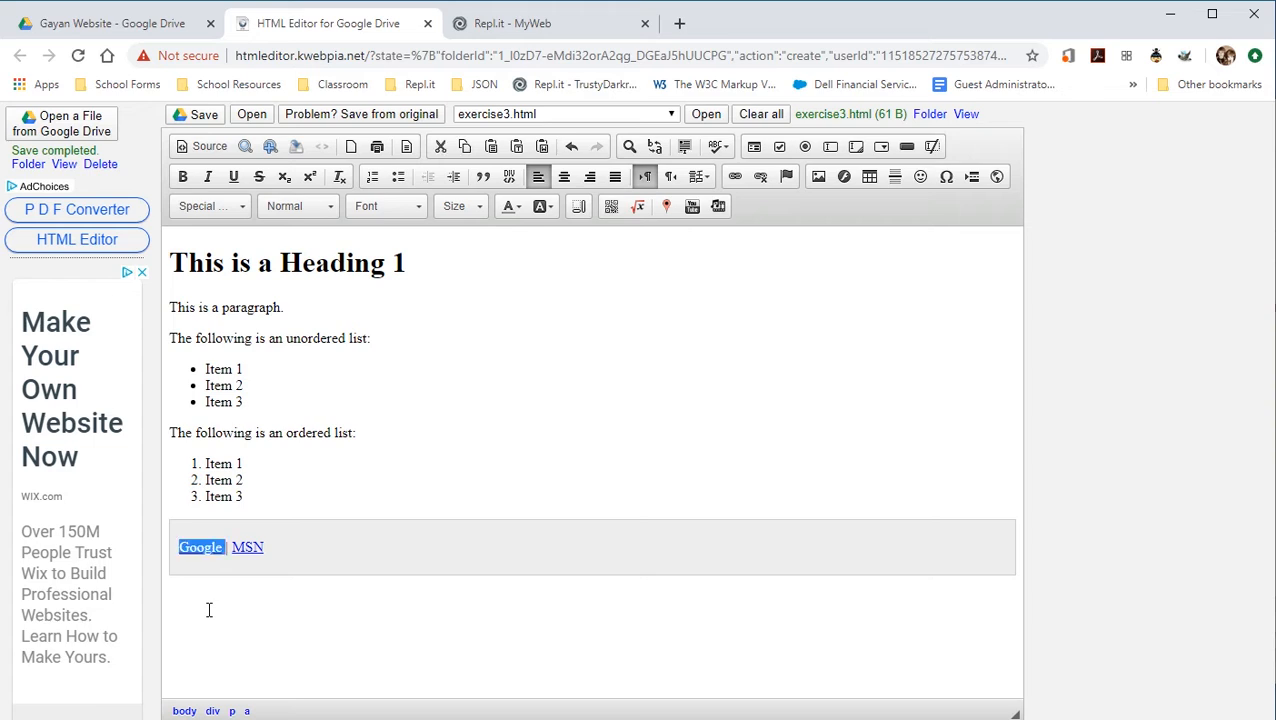
pyautogui.click(299, 547)
pyautogui.press('Return')
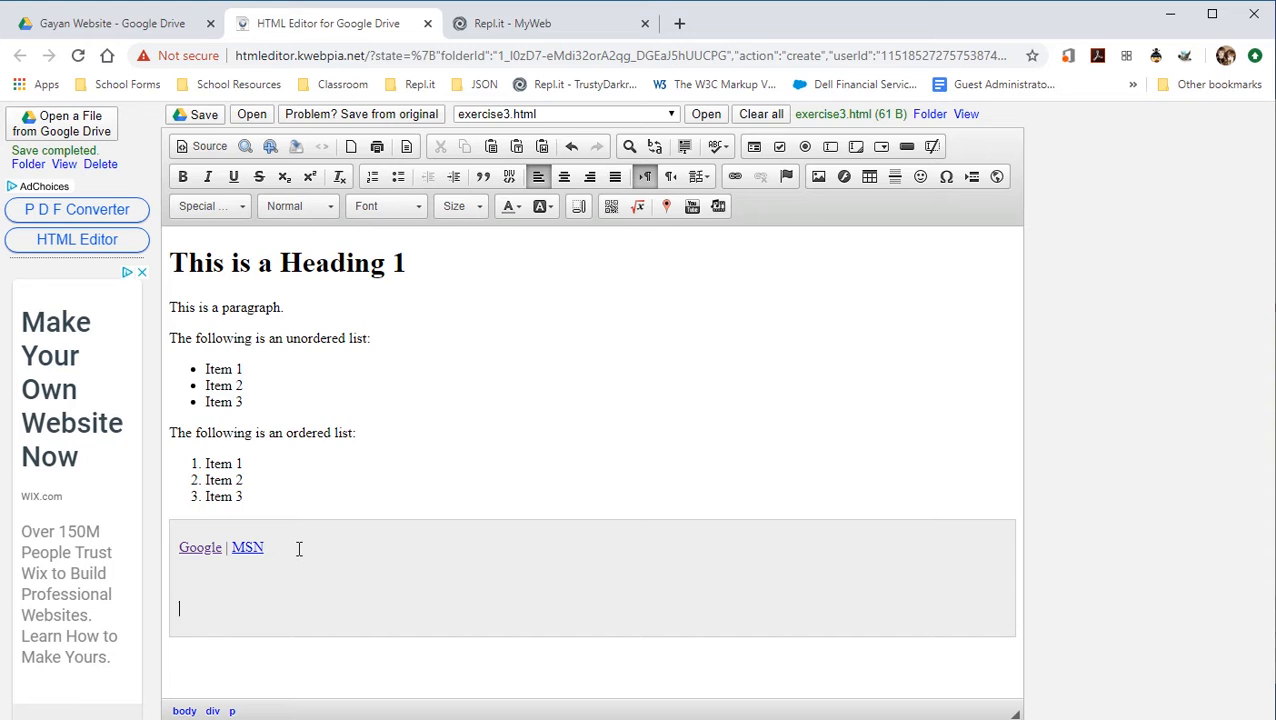
pyautogui.press('BackSpace')
pyautogui.press('BackSpace')
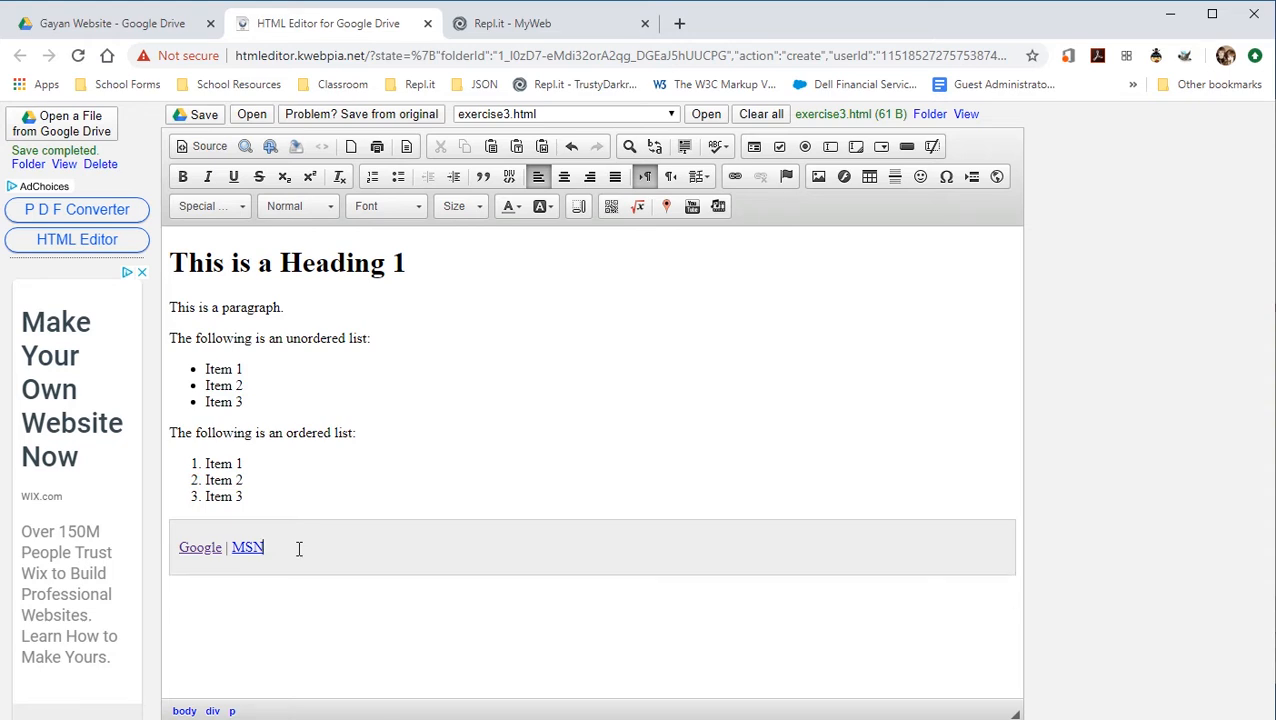
pyautogui.click(203, 147)
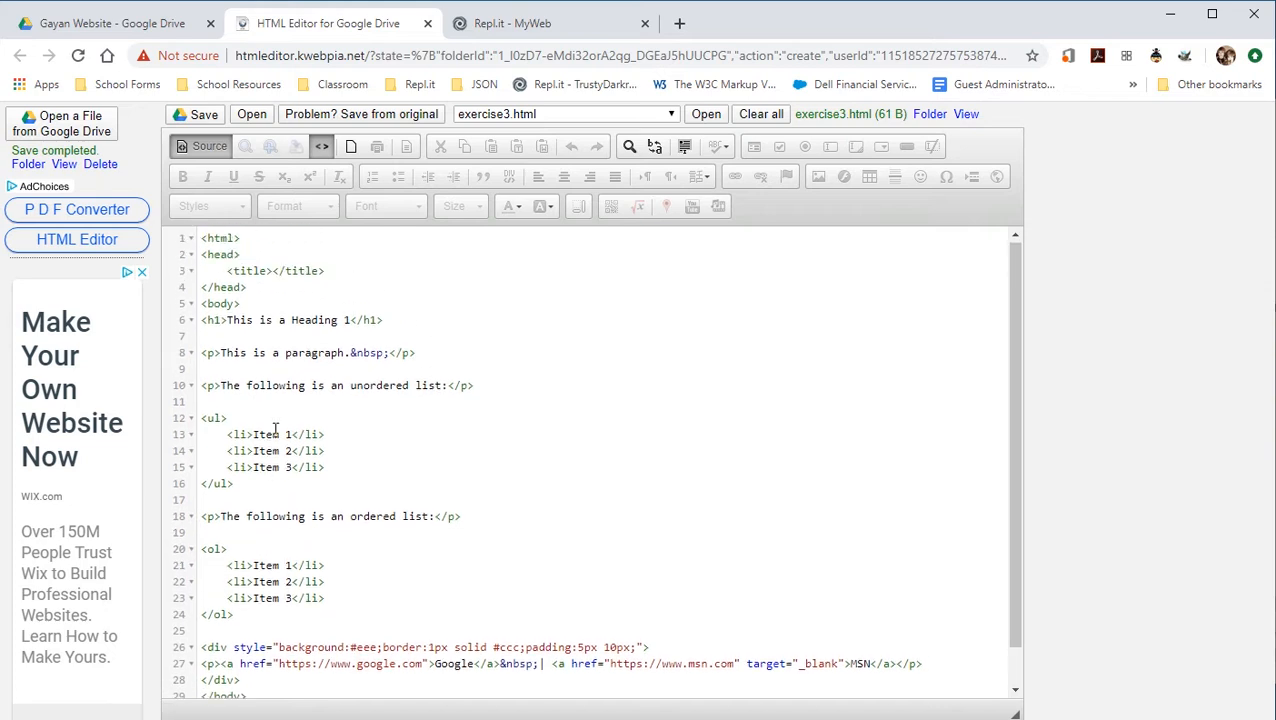
# Start a new <p> paragraph on a line after the link box's closing </div>.
pyautogui.scroll(-1, 275, 430)
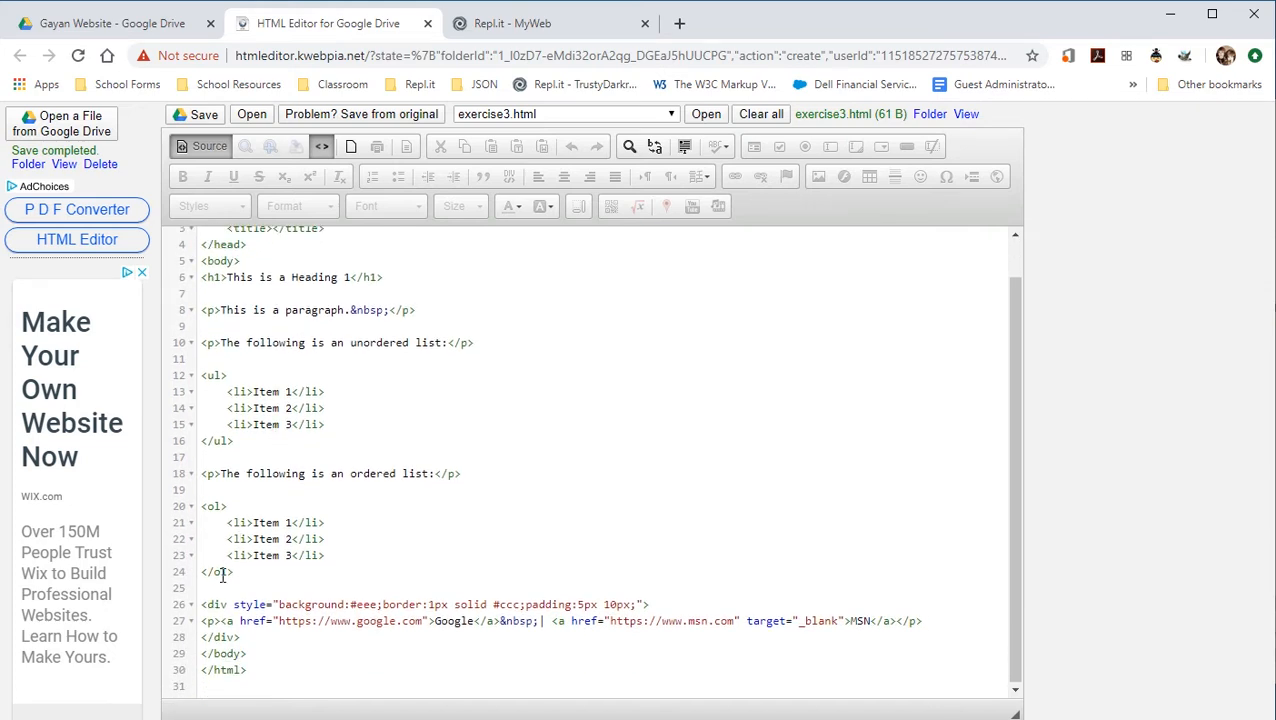
pyautogui.moveTo(202, 604); pyautogui.dragTo(242, 637)
pyautogui.click(267, 641)
pyautogui.press('Return')
pyautogui.press('Return')
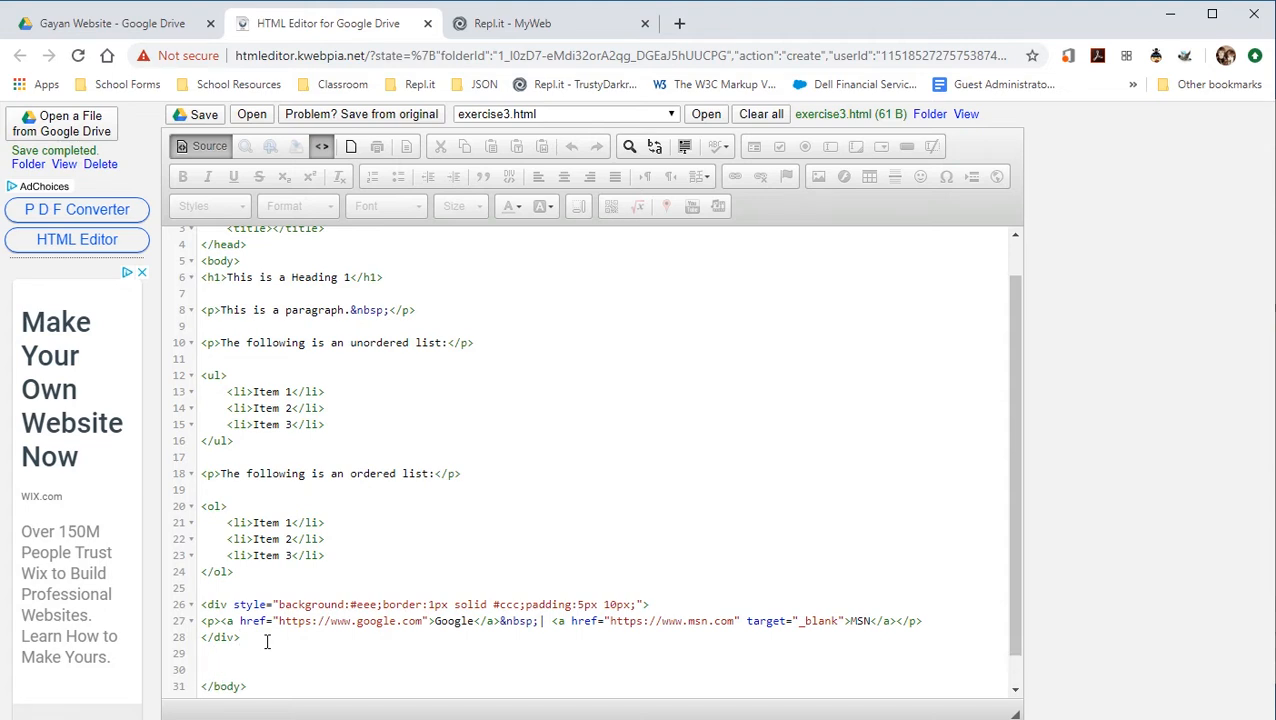
pyautogui.write('<p>')
pyautogui.press('Return')
# Fill the paragraph with 'This is a Table', remove its empty line, and return to the rendered view.
pyautogui.scroll(-2, 267, 641)
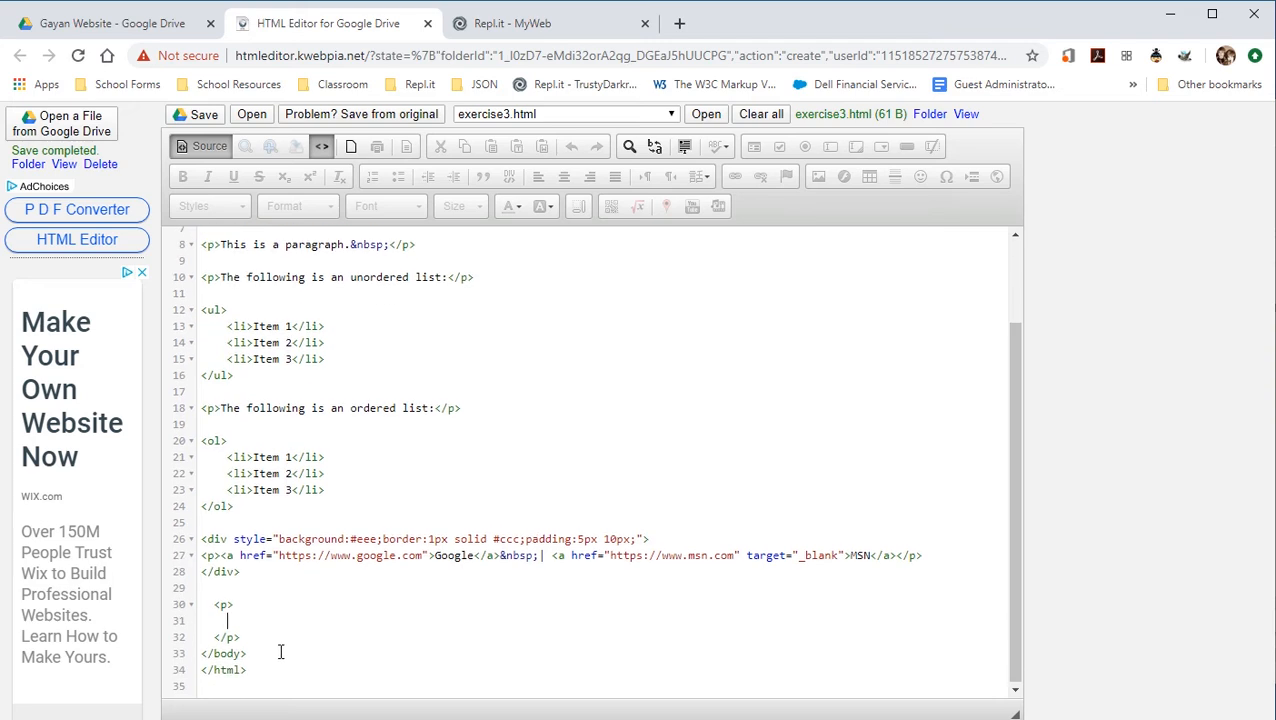
pyautogui.moveTo(214, 637); pyautogui.dragTo(242, 637)
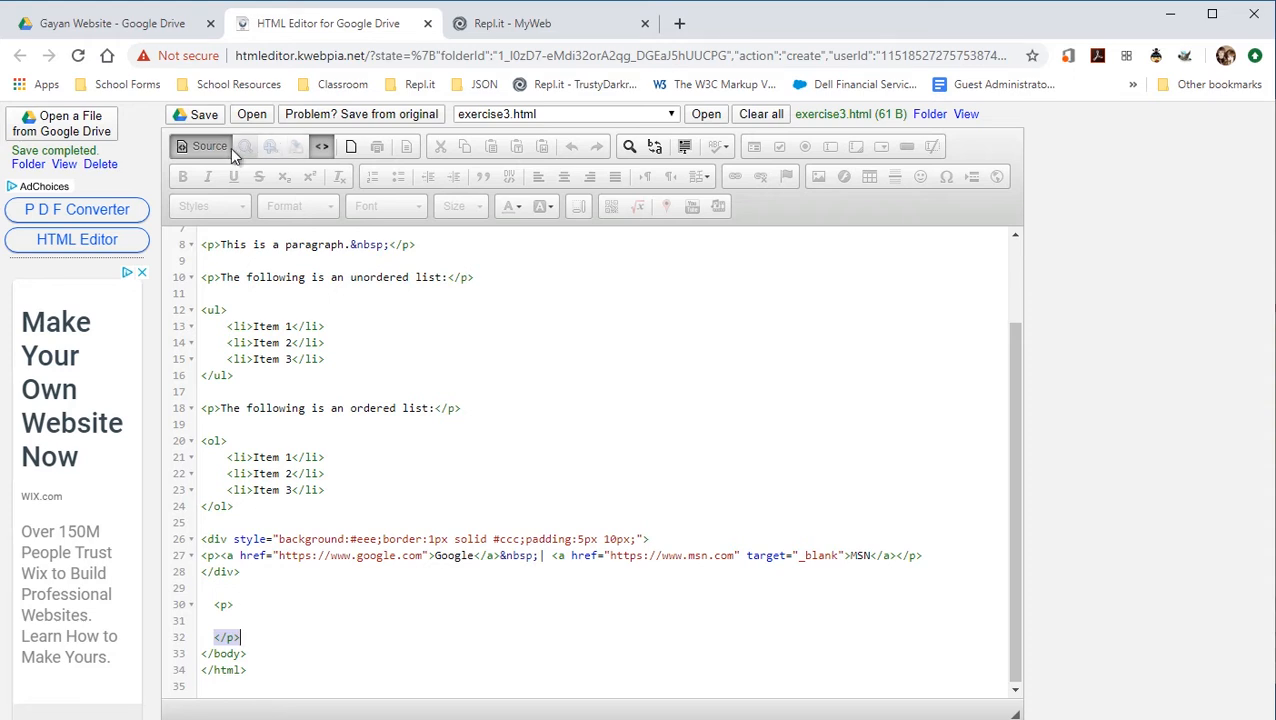
pyautogui.click(249, 607)
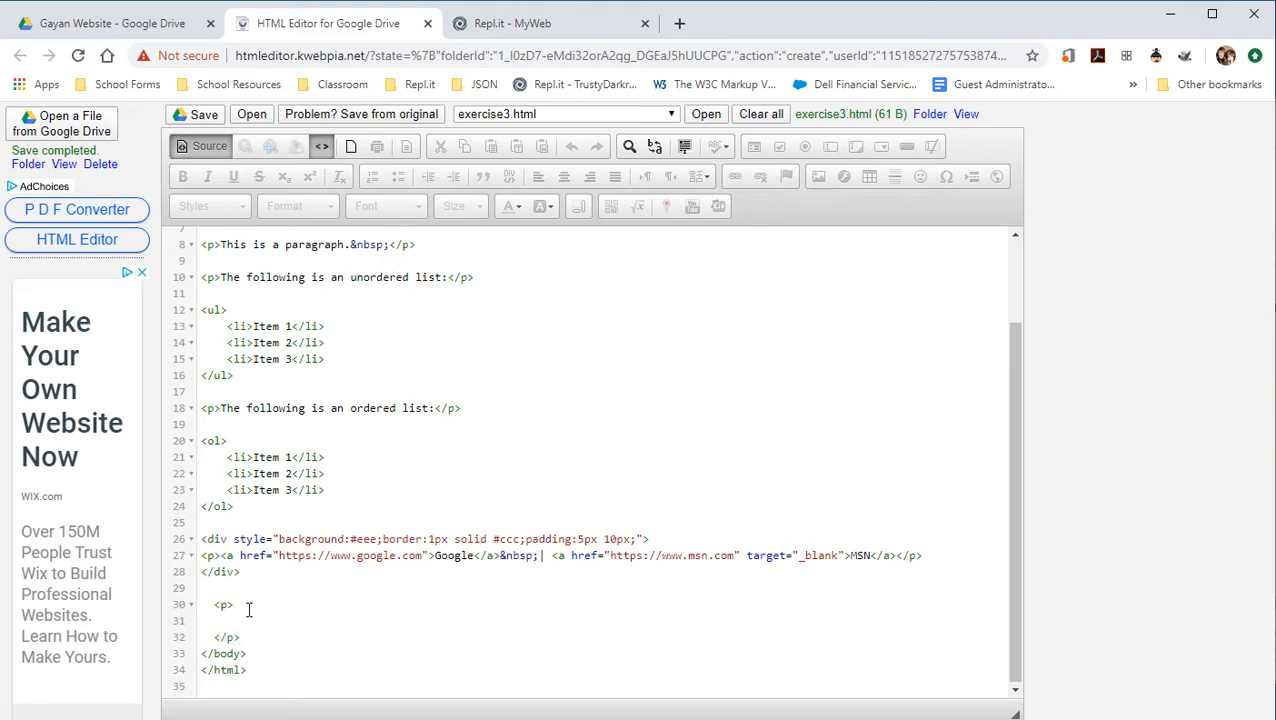
pyautogui.write('This is a Table')
pyautogui.press('Delete')
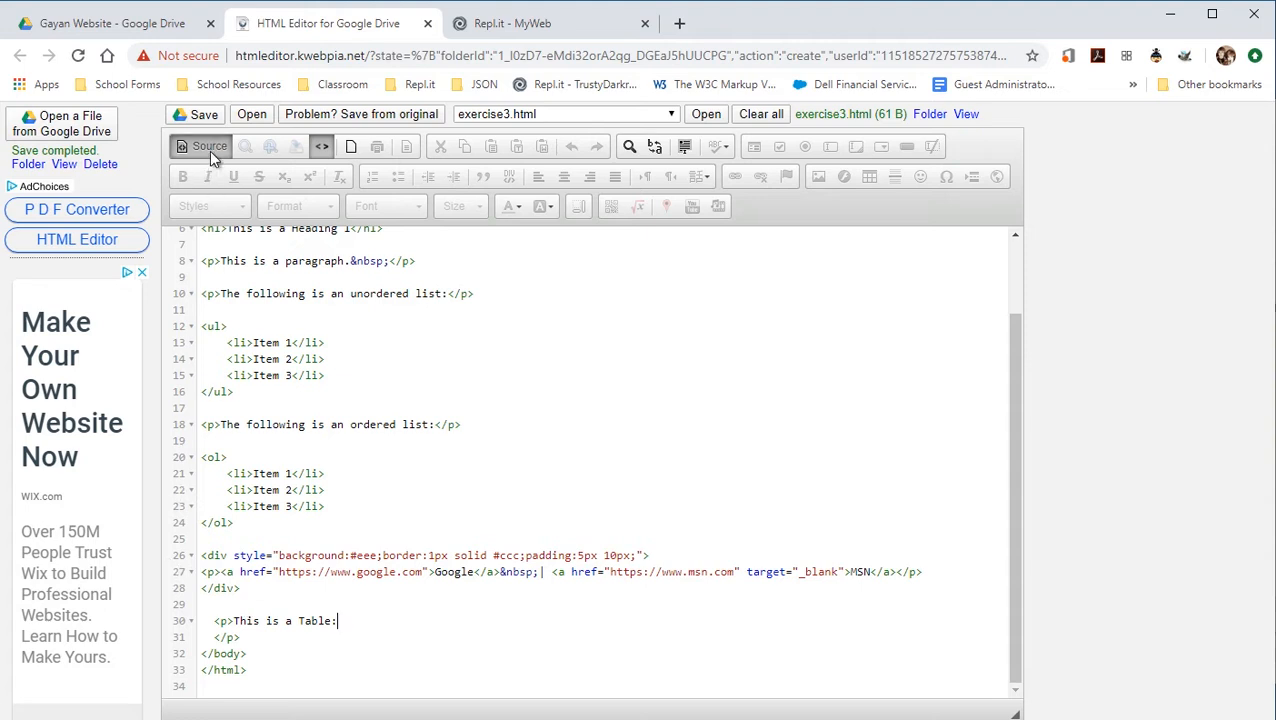
pyautogui.click(209, 151)
pyautogui.click(270, 627)
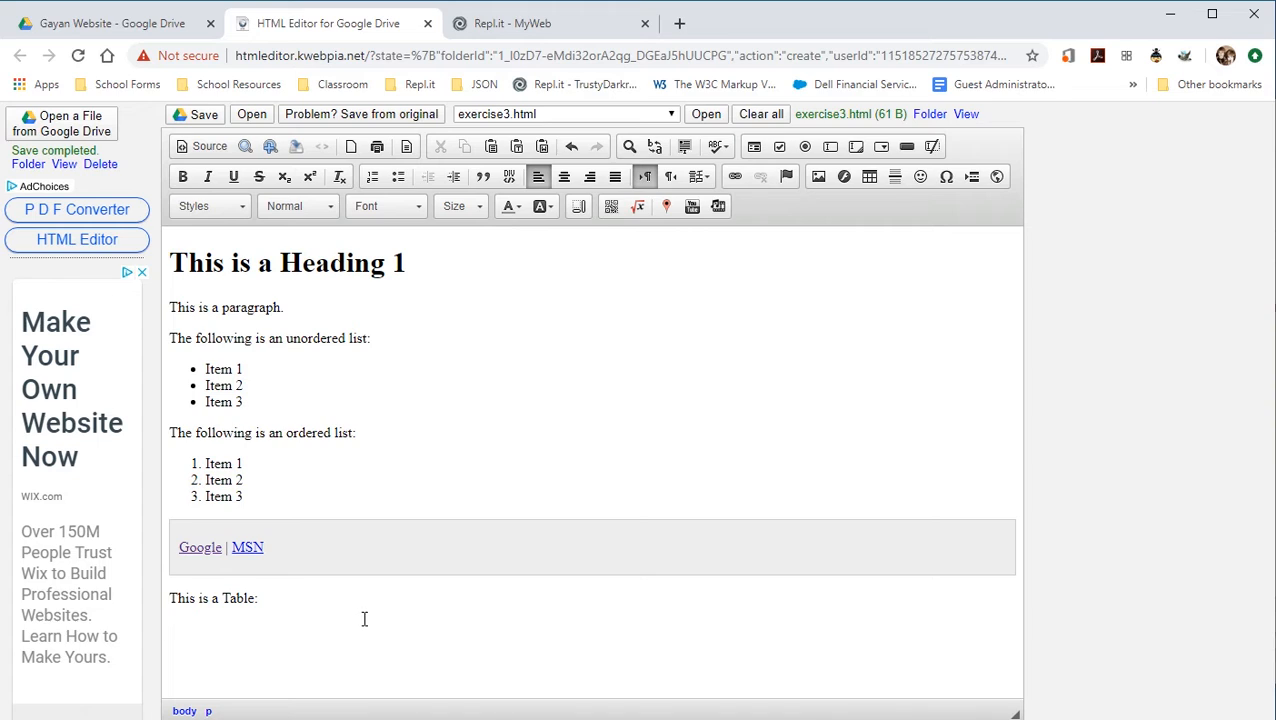
# Begin a new table with 5 columns and a width of 700.
pyautogui.click(870, 178)
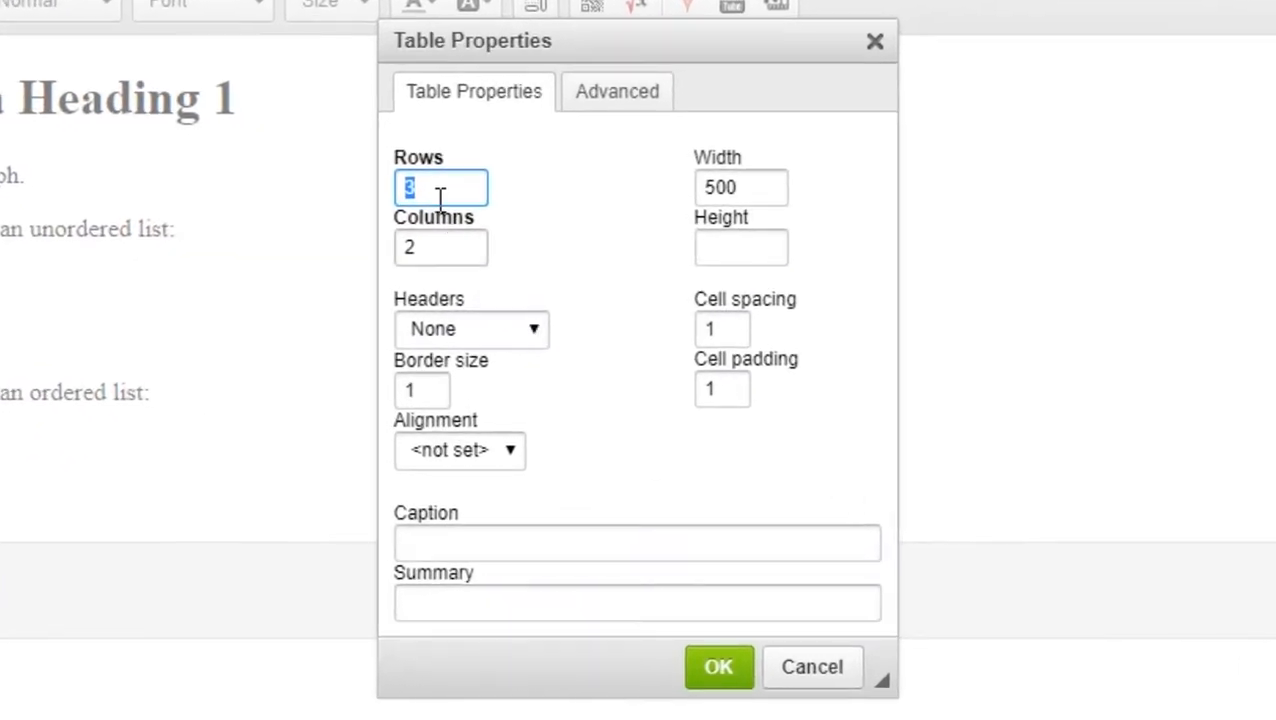
pyautogui.press('Tab')
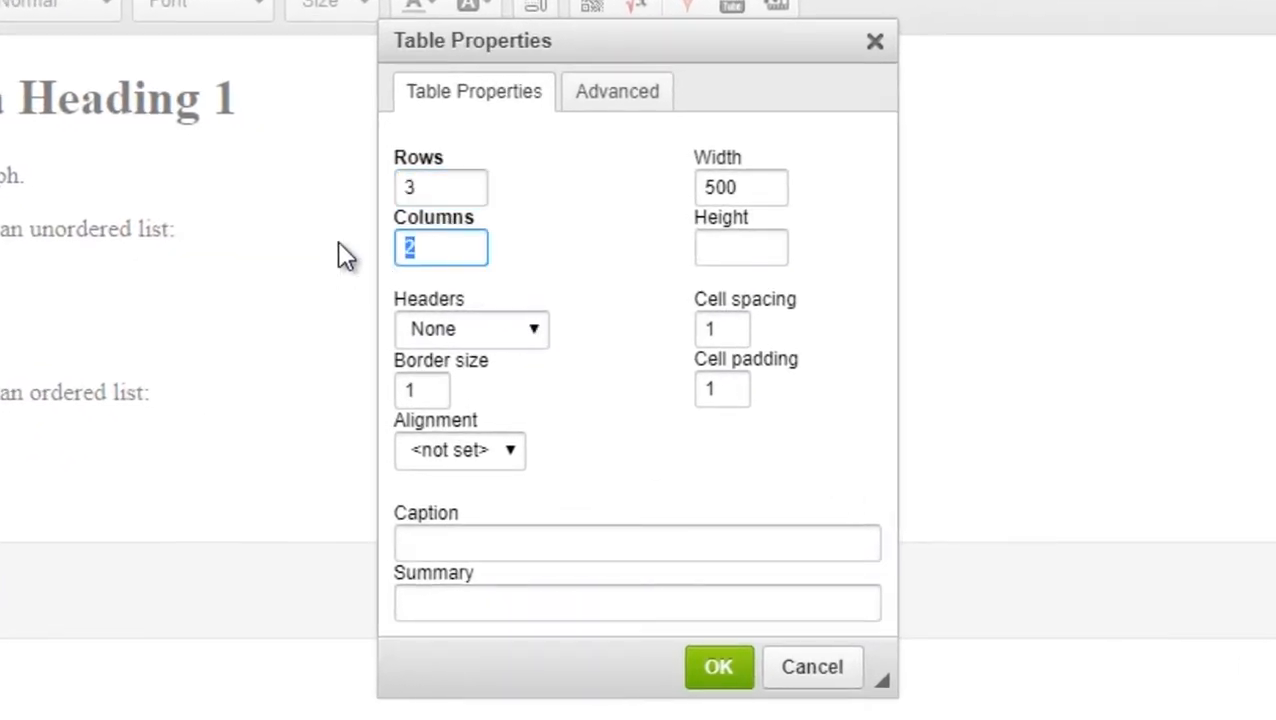
pyautogui.write('5')
pyautogui.click(742, 241)
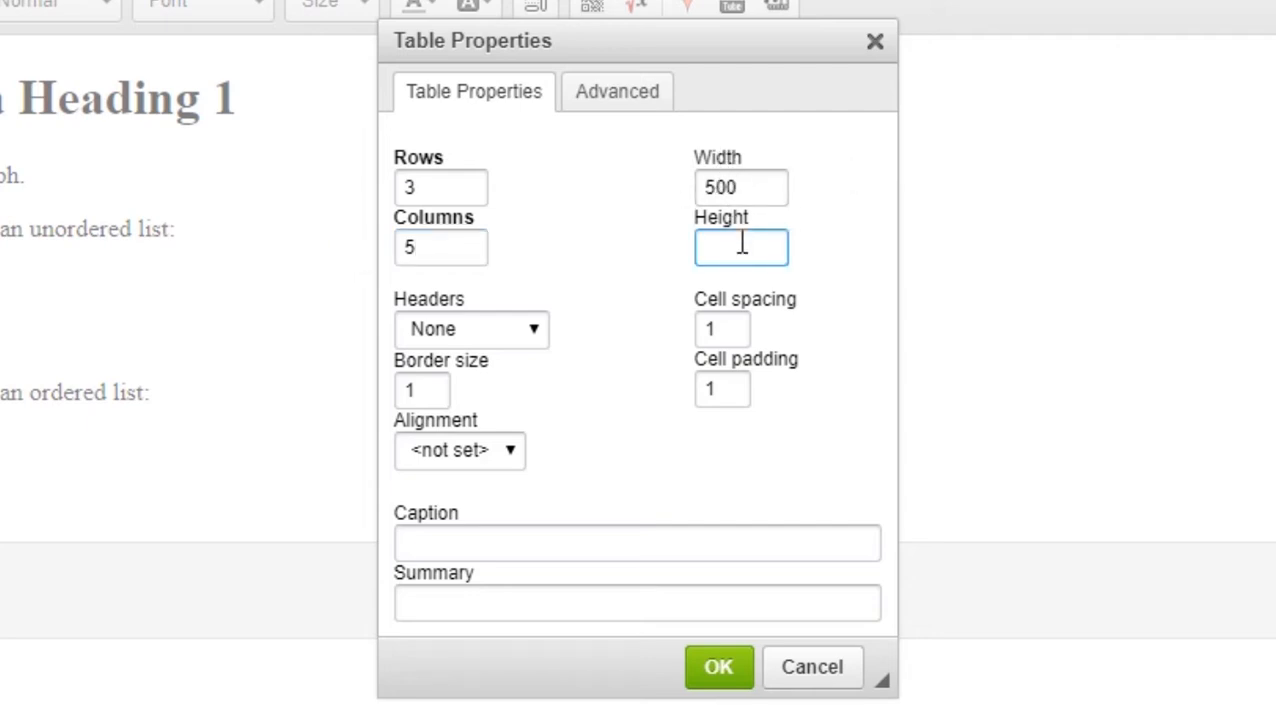
pyautogui.click(713, 187)
pyautogui.moveTo(713, 187); pyautogui.dragTo(703, 187)
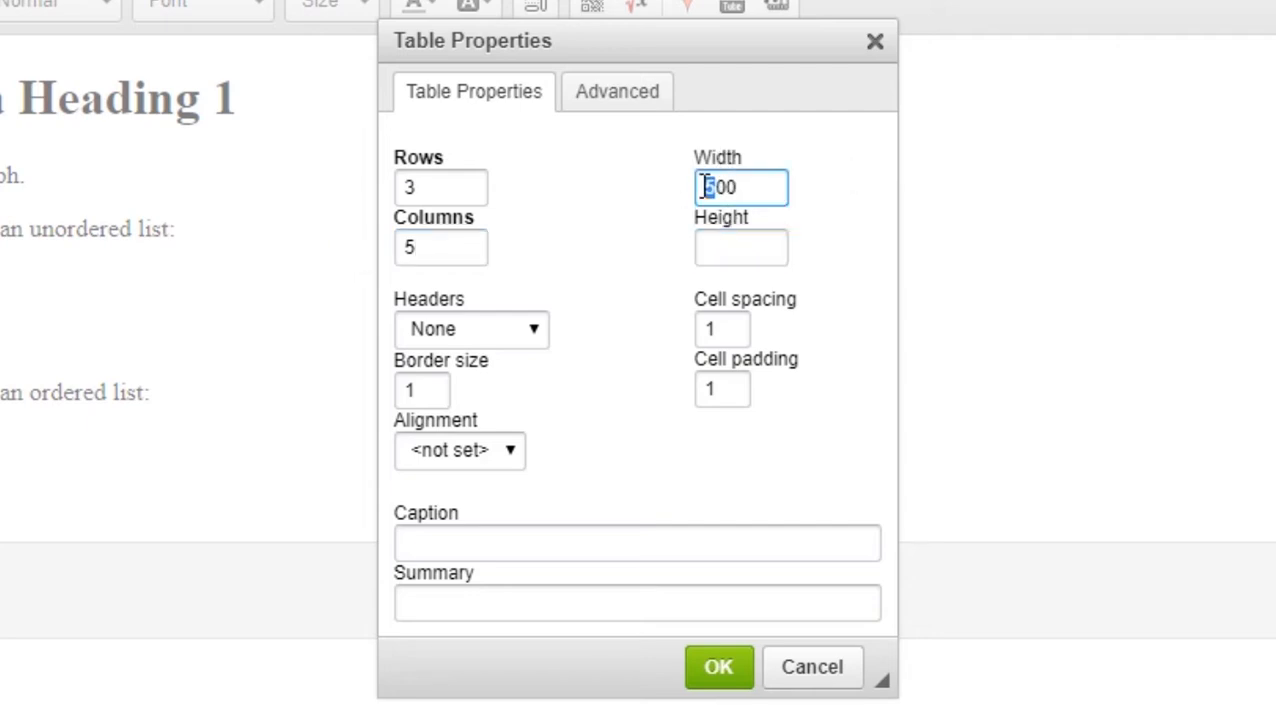
pyautogui.write('7')
pyautogui.moveTo(773, 187); pyautogui.dragTo(658, 199)
# Caption it 'This is a sample table', center it, make the first row headers, and insert it.
pyautogui.click(428, 540)
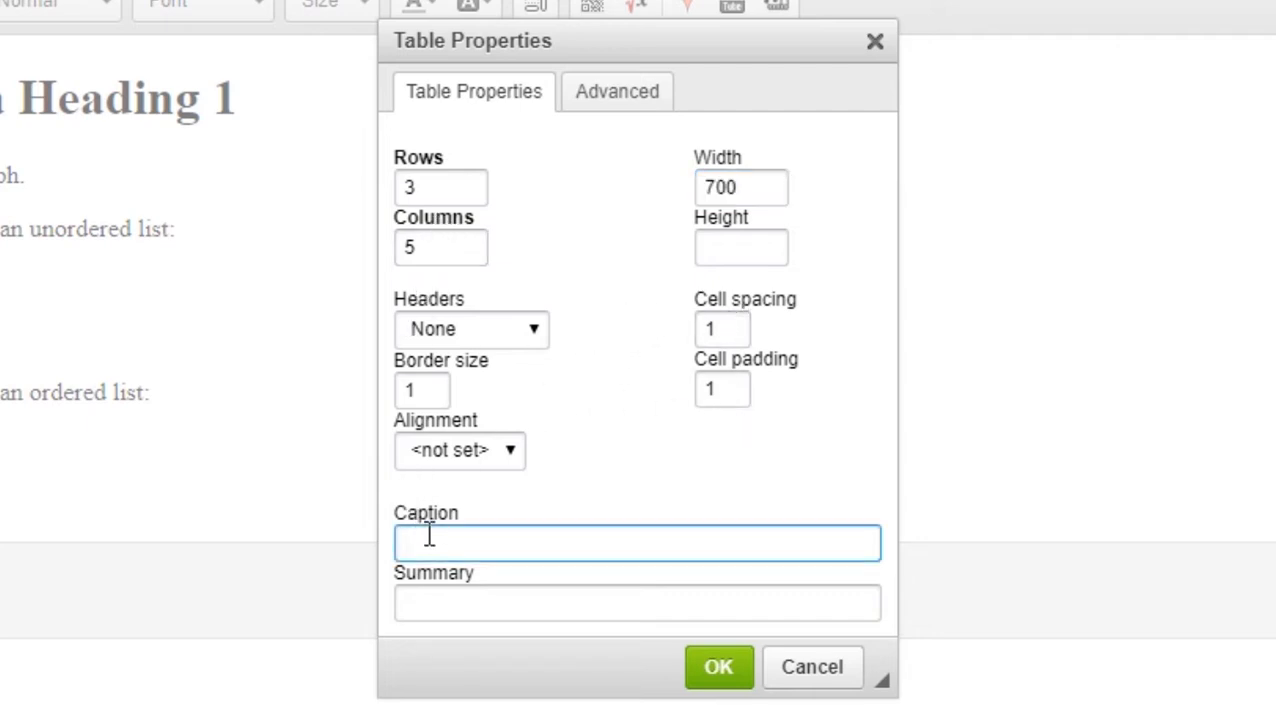
pyautogui.write('This is a sample table')
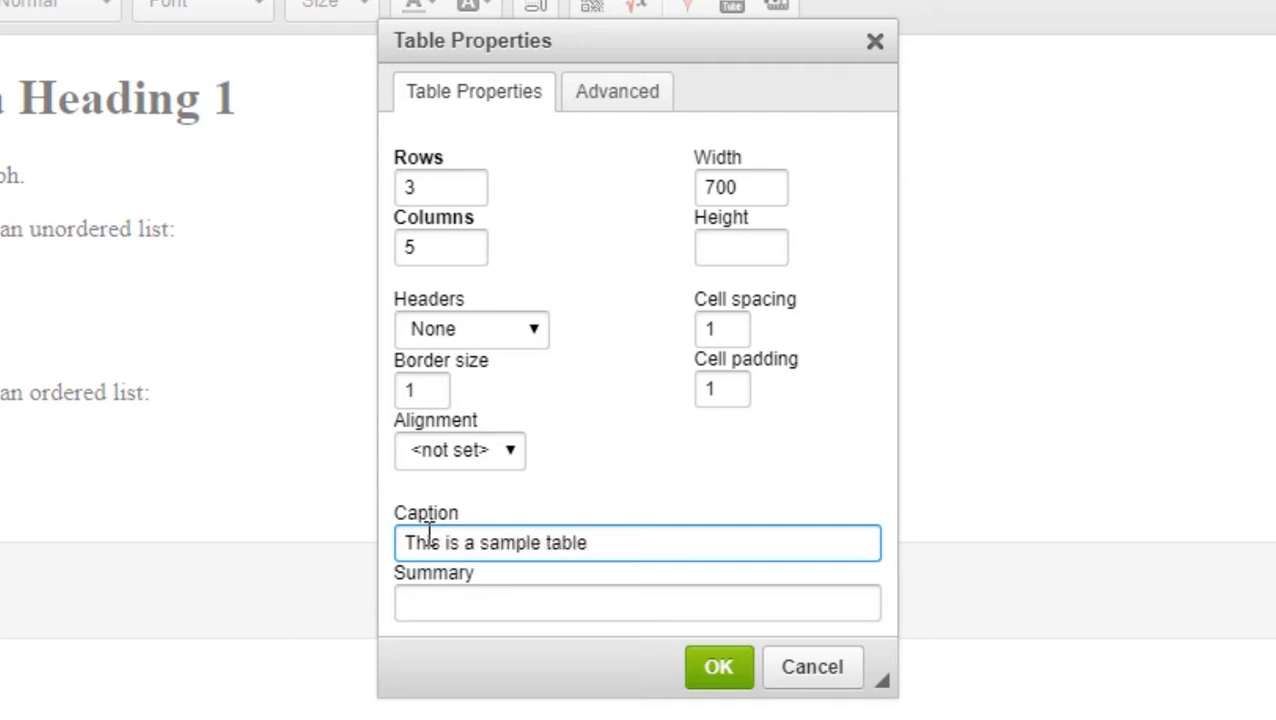
pyautogui.click(510, 452)
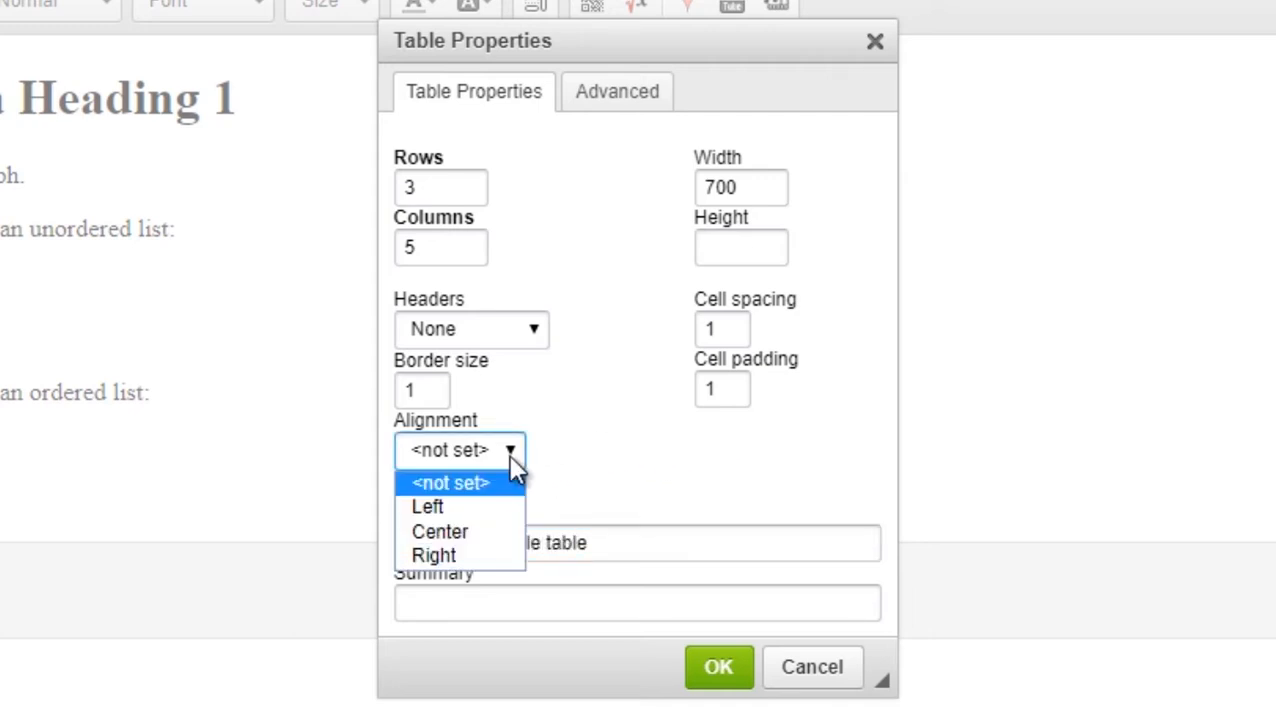
pyautogui.click(468, 540)
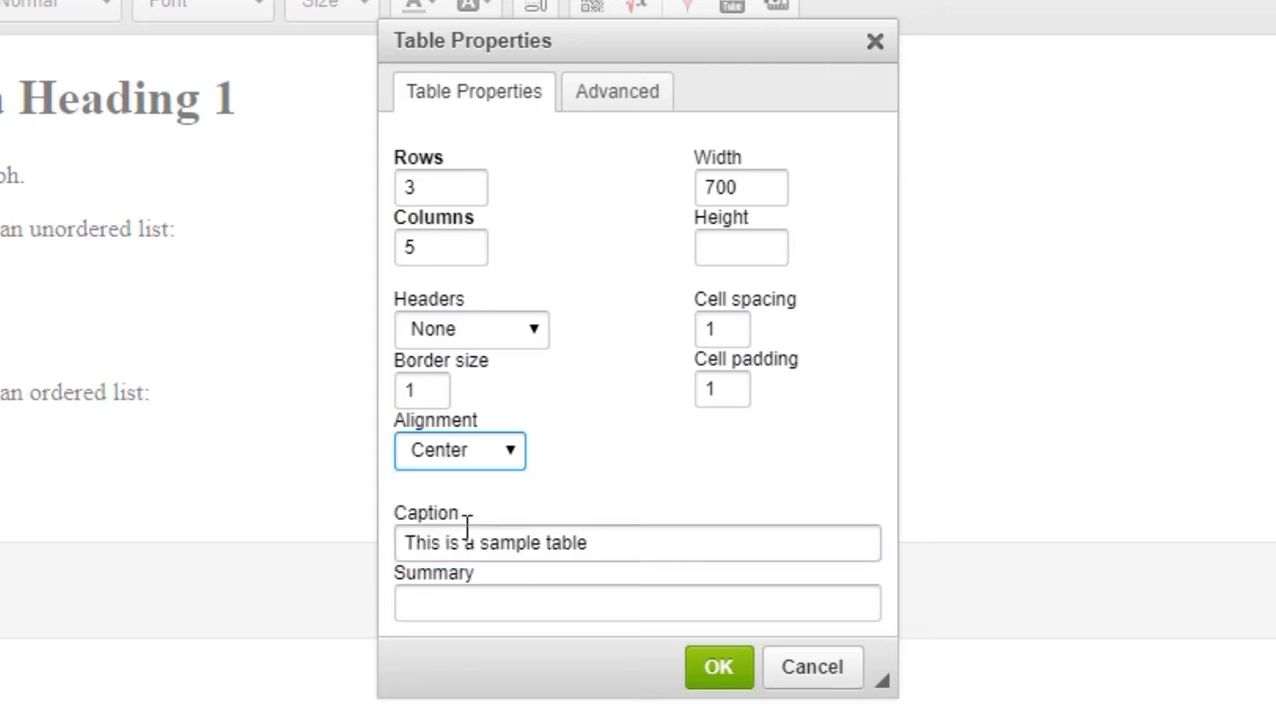
pyautogui.click(530, 333)
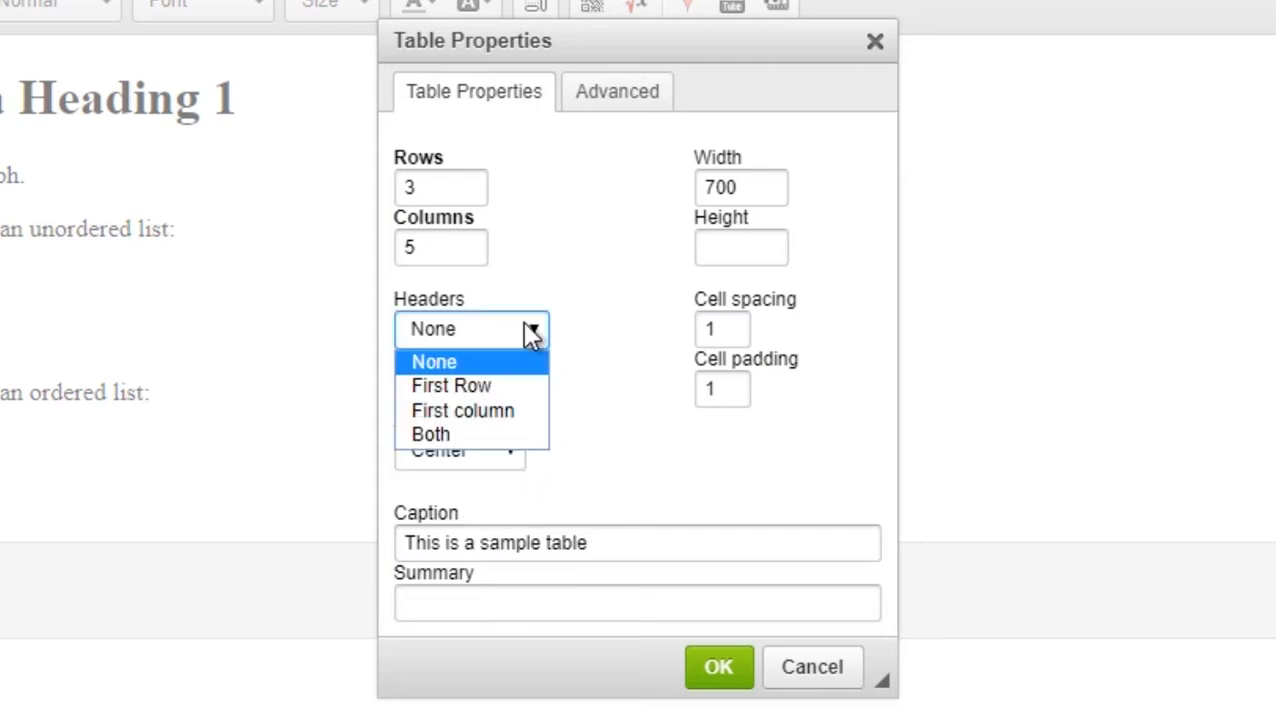
pyautogui.click(482, 388)
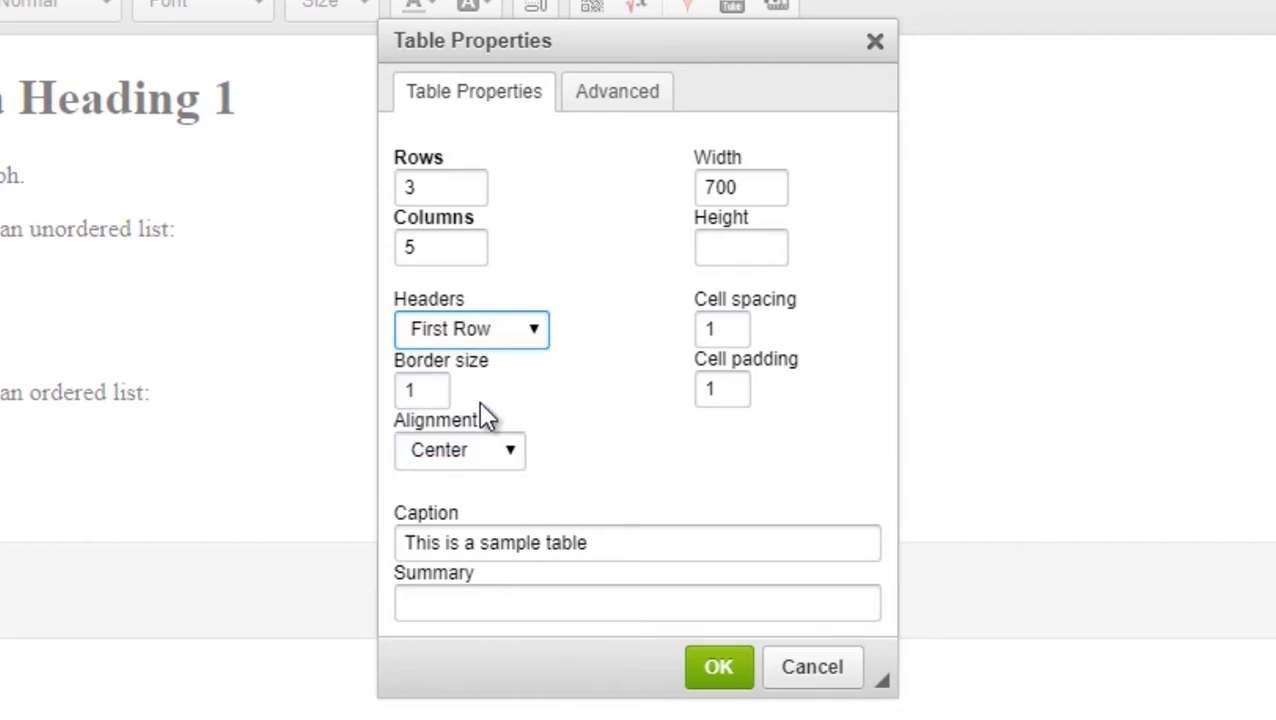
pyautogui.click(728, 672)
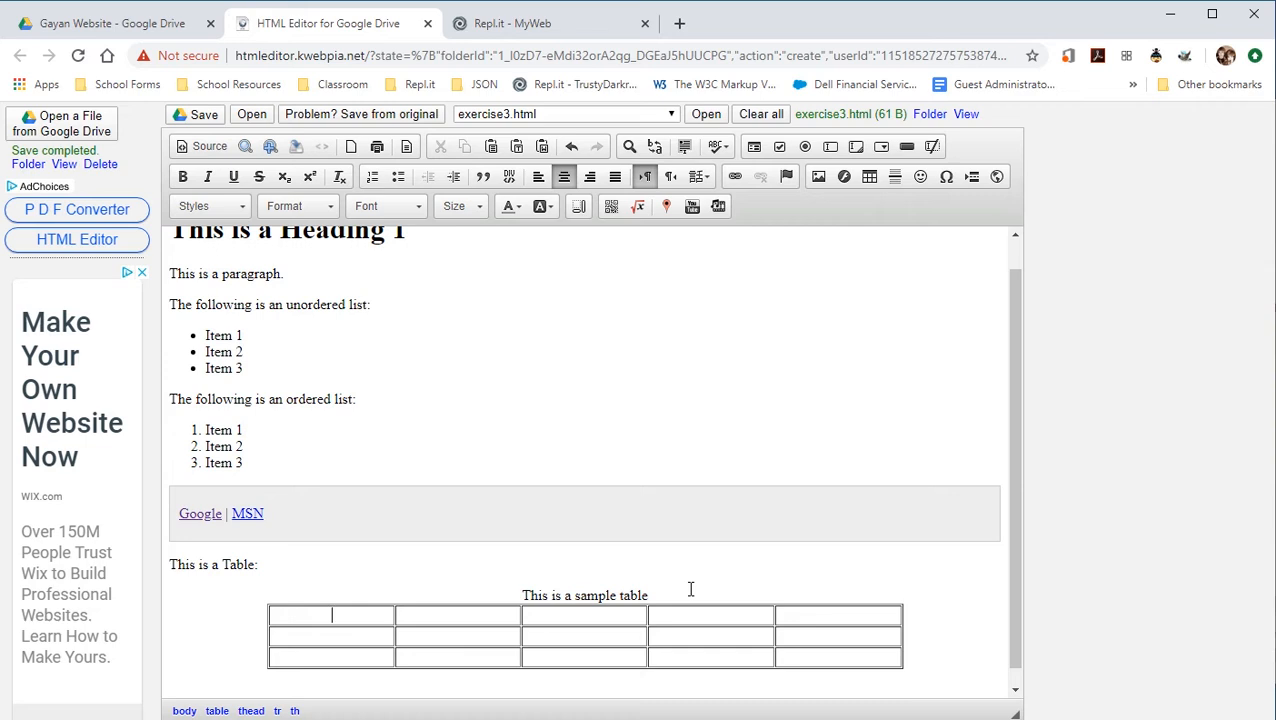
# Fill the header row with Name, Age, Class, Birthdate and Email.
pyautogui.write('Name')
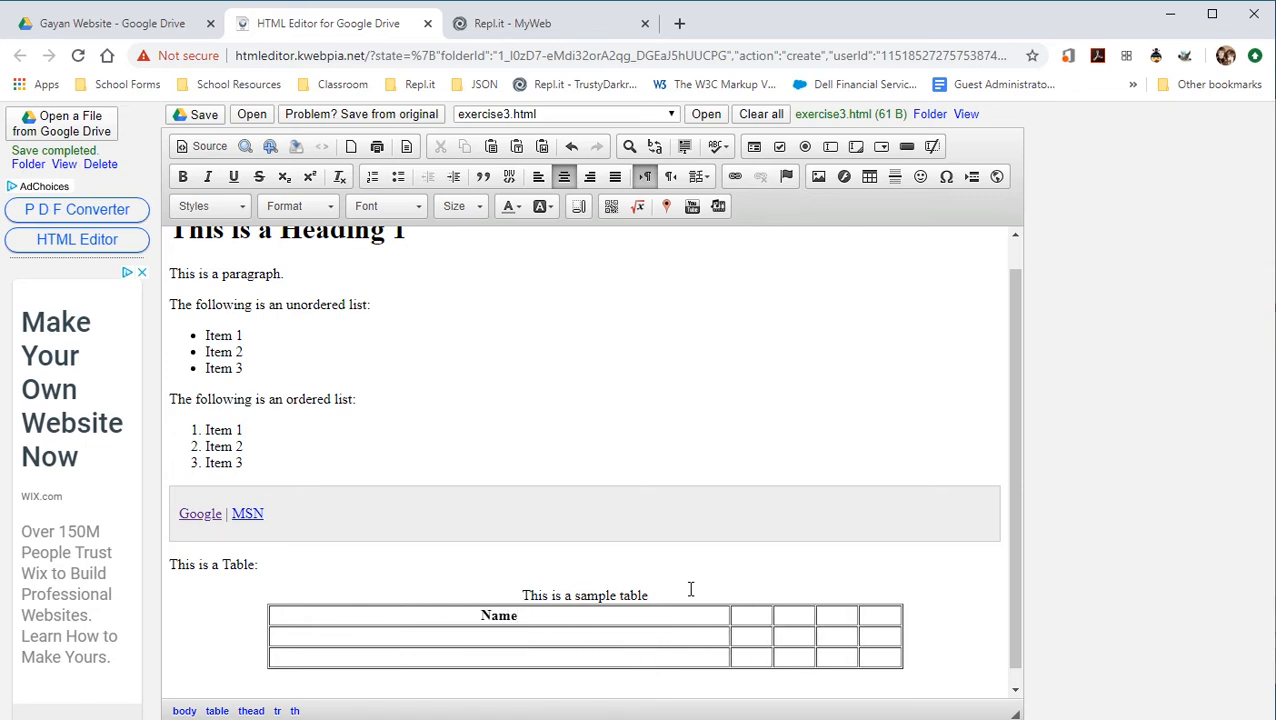
pyautogui.press('Tab')
pyautogui.write('Age')
pyautogui.press('Tab')
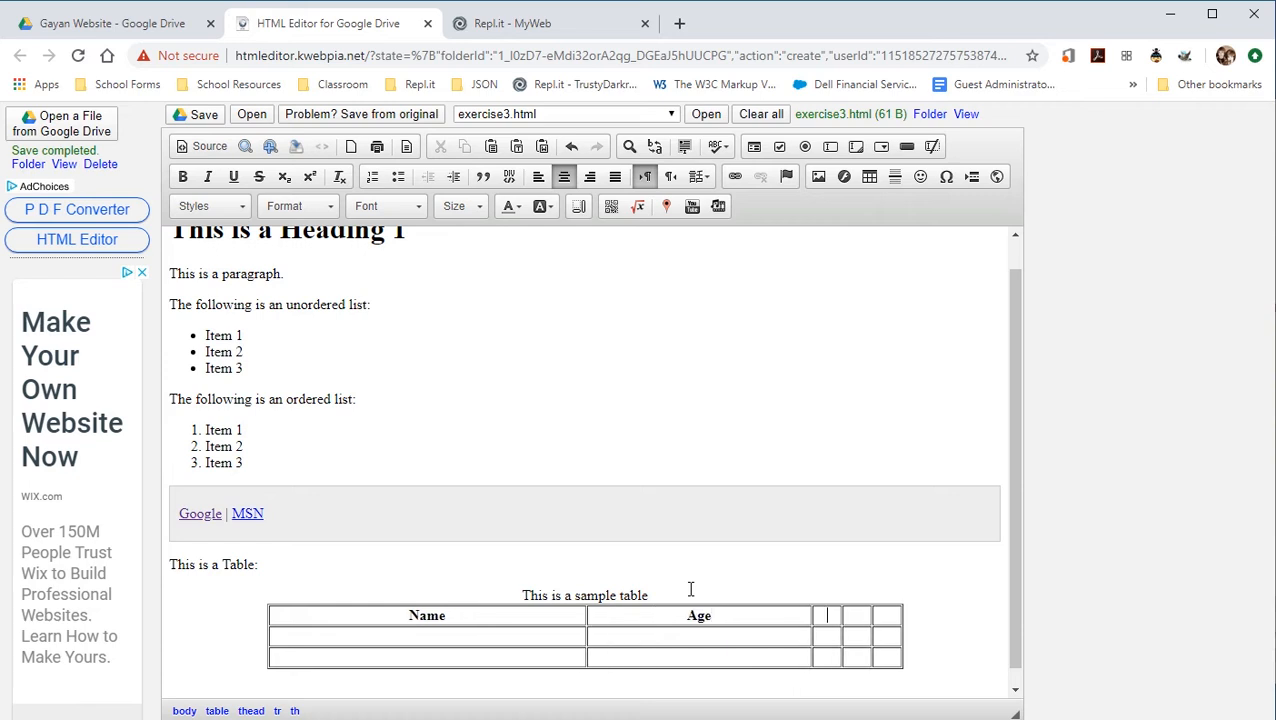
pyautogui.write('Class ')
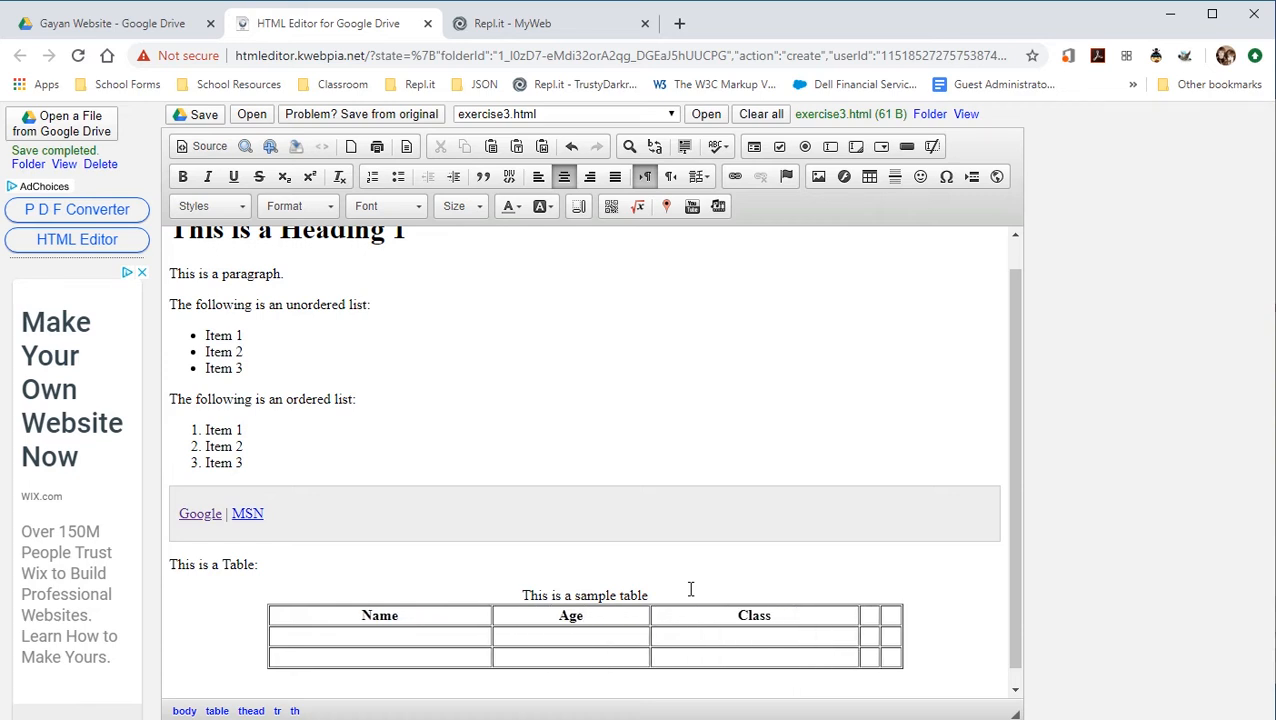
pyautogui.write('Birthdate')
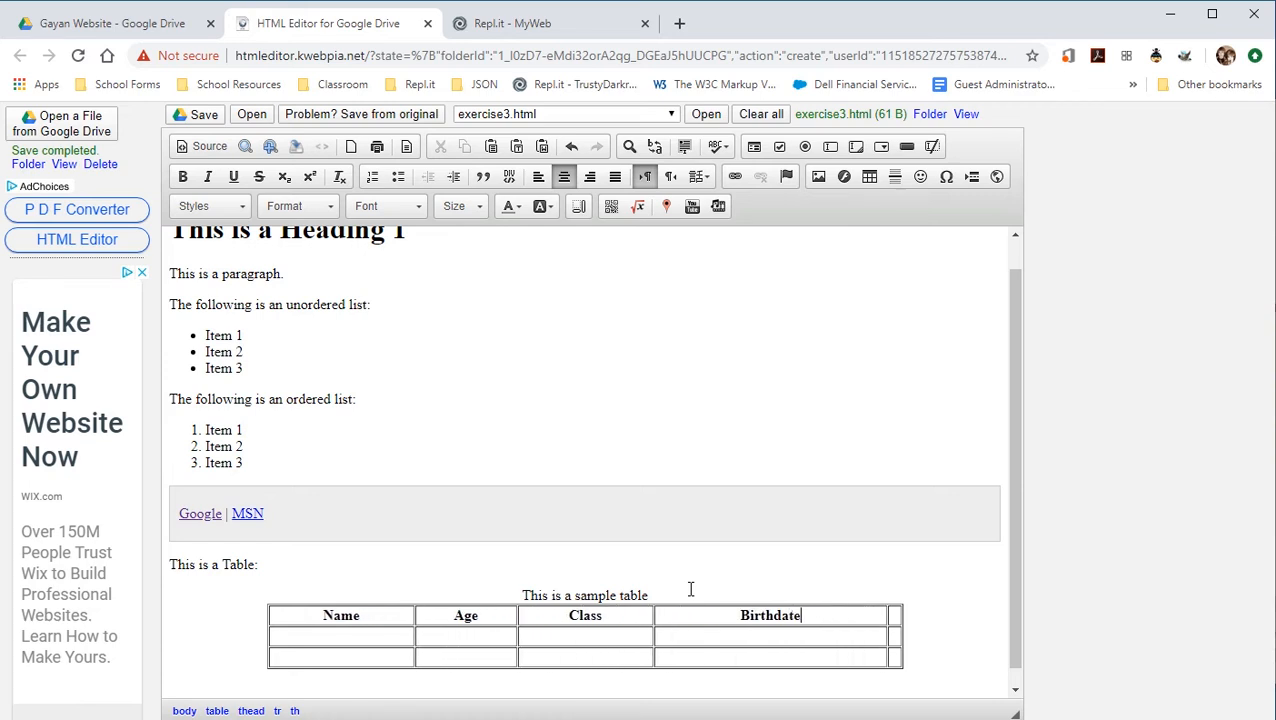
pyautogui.press('Tab')
pyautogui.write('Email')
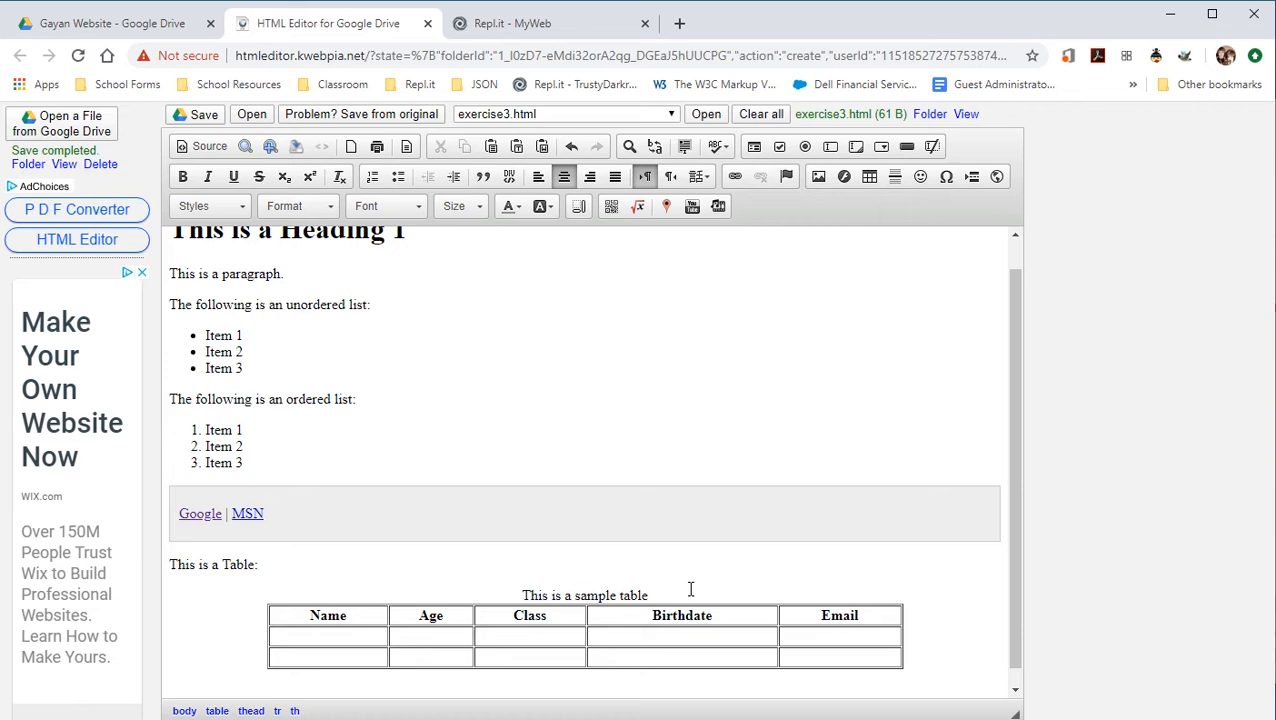
pyautogui.press('Tab')
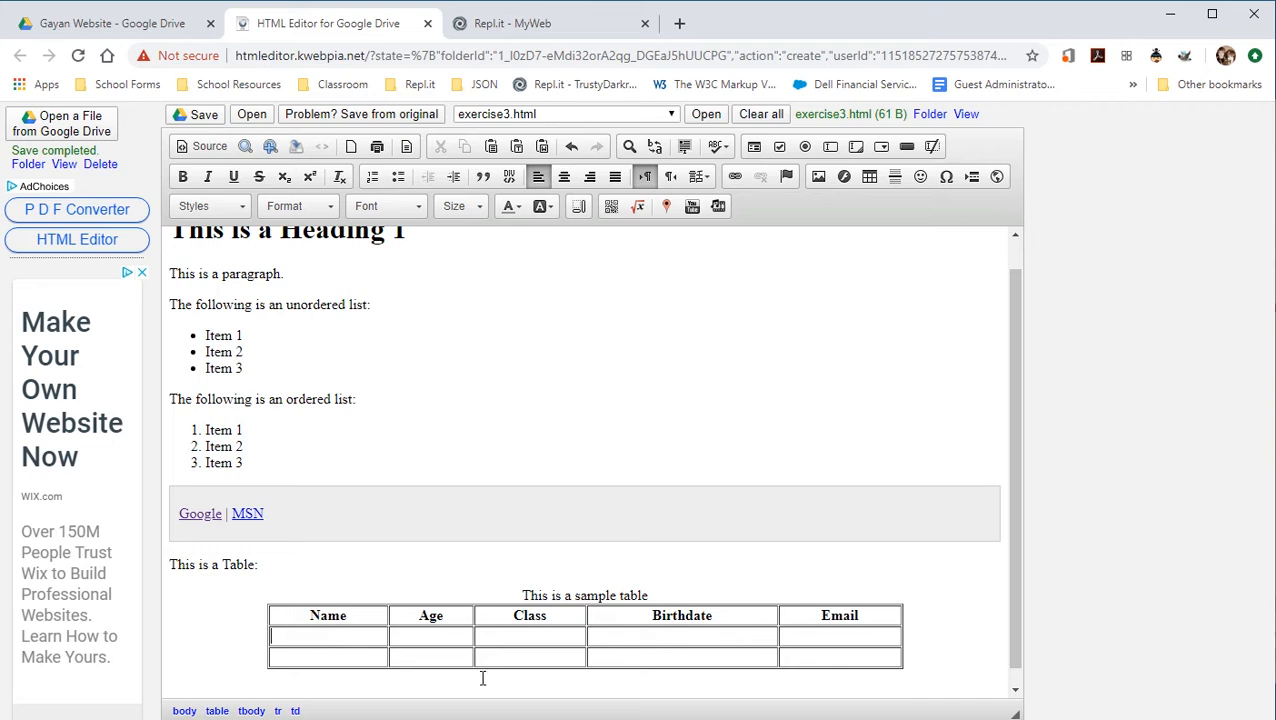
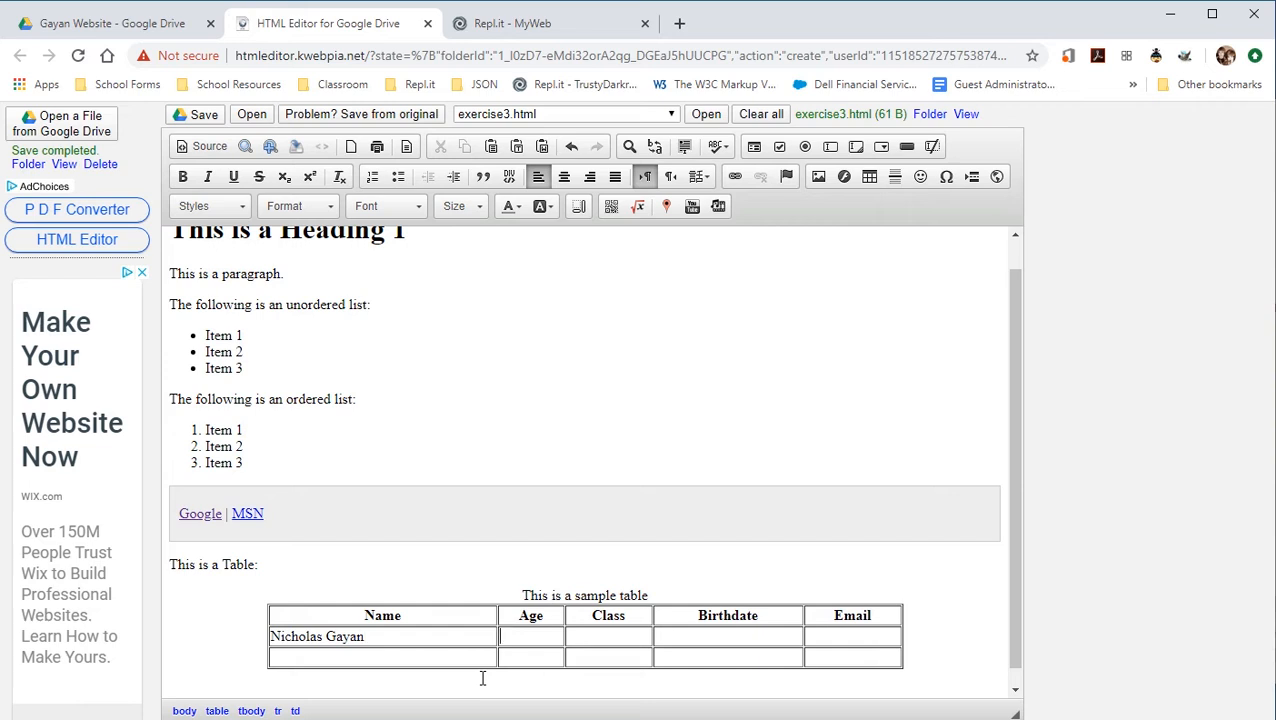
# Fill the first data row with a person's name, age 52, Teacher, their birthdate and e-mail address.
pyautogui.write('52 ')
pyautogui.write('Teacher')
pyautogui.press('Tab')
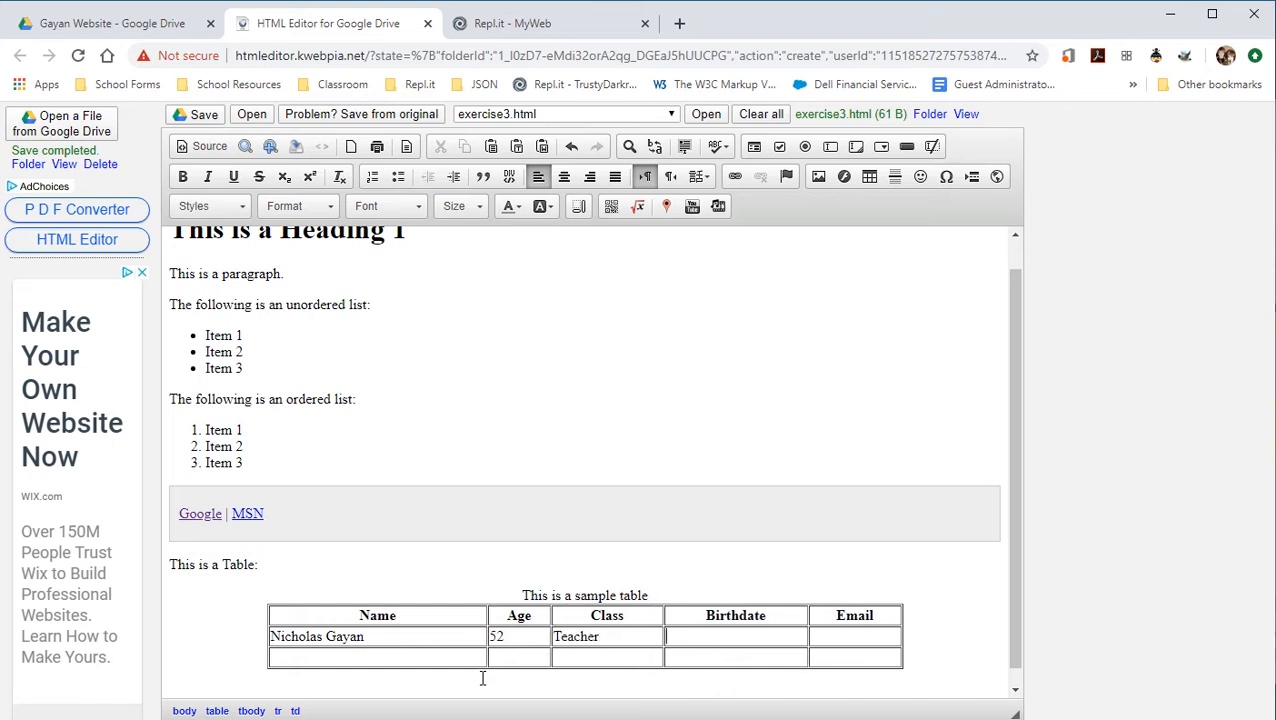
pyautogui.write('08/14/1967')
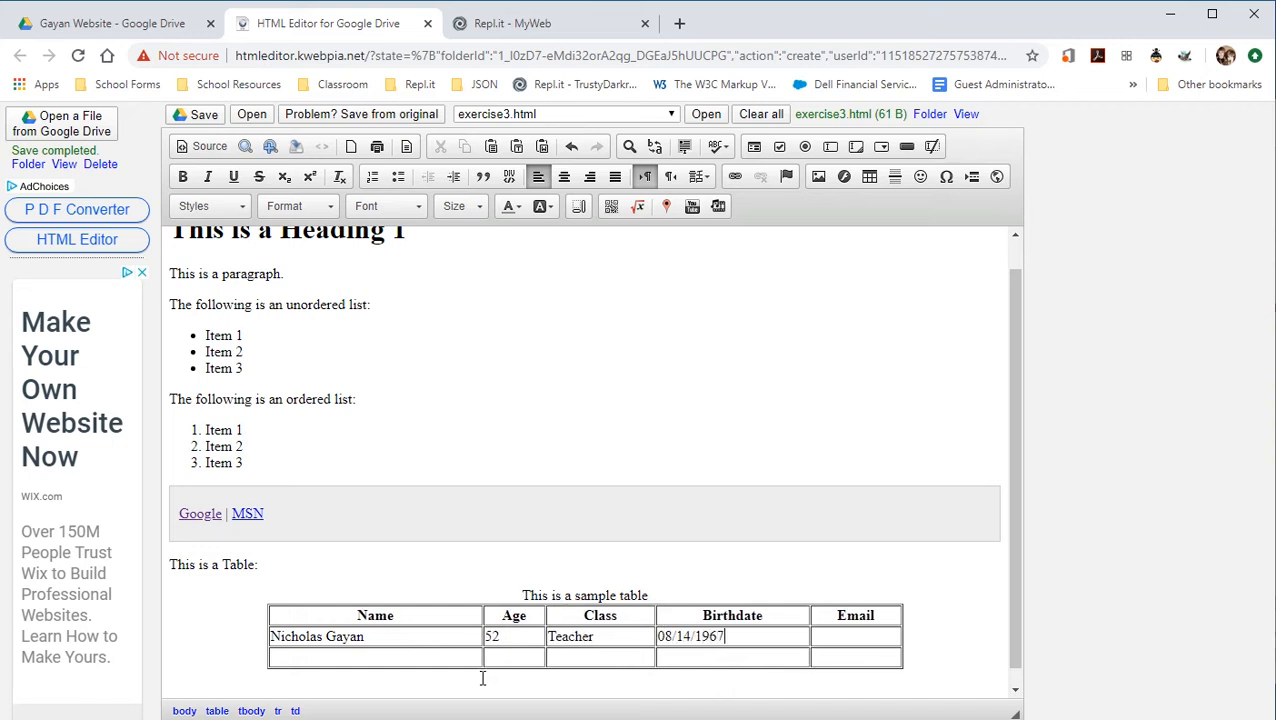
pyautogui.press('Tab')
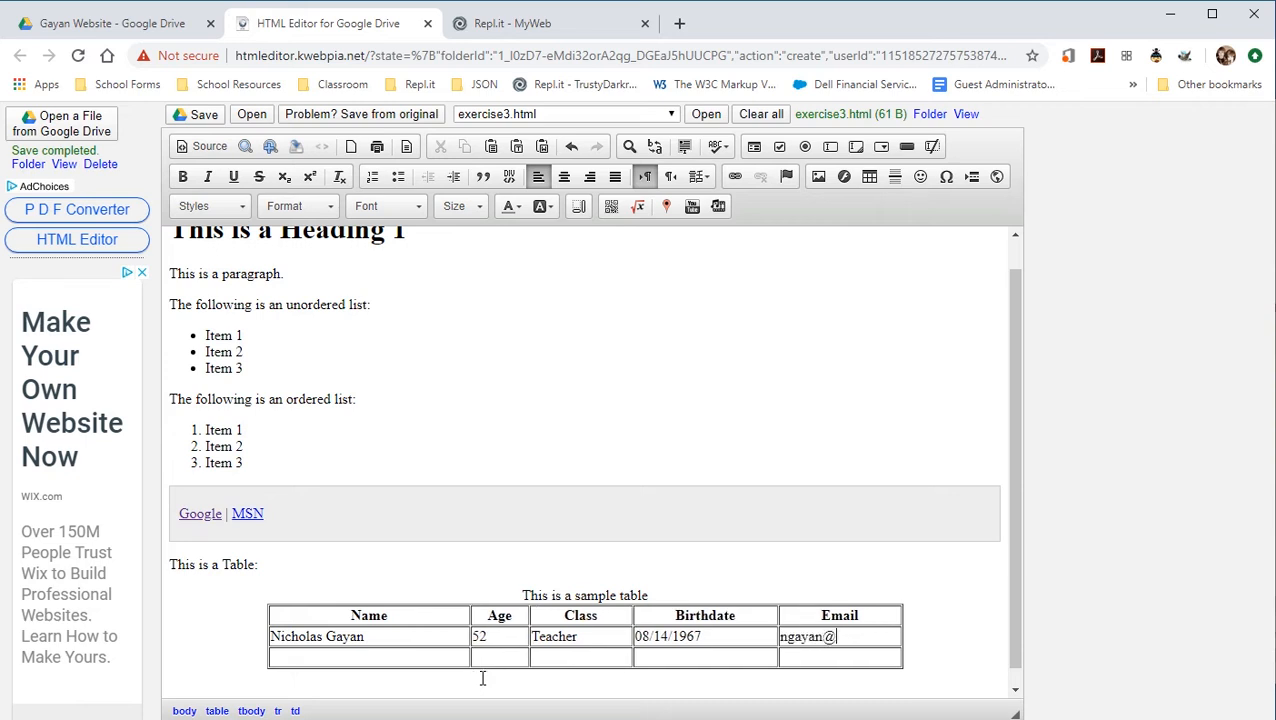
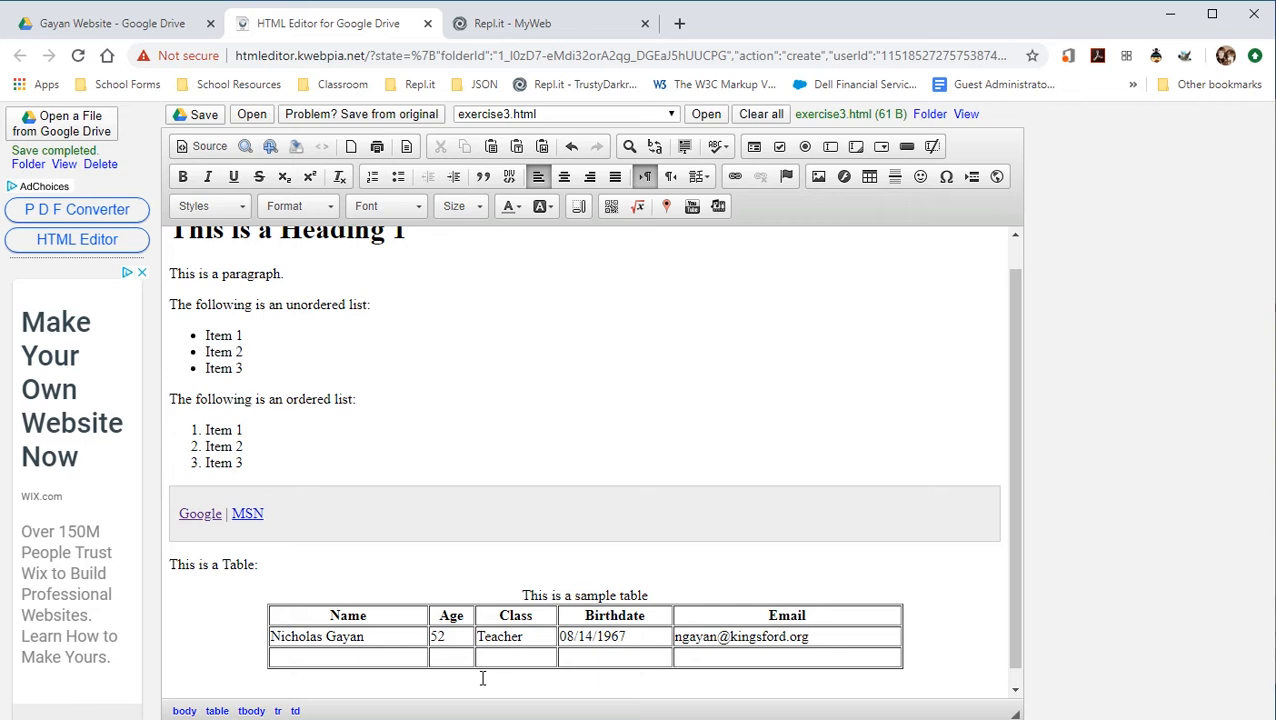
# In source view, delete the table's align, border, spacing and width attributes, leaving a bare <table>, then return.
pyautogui.click(203, 146)
pyautogui.scroll(-9, 394, 578)
pyautogui.scroll(6, 394, 578)
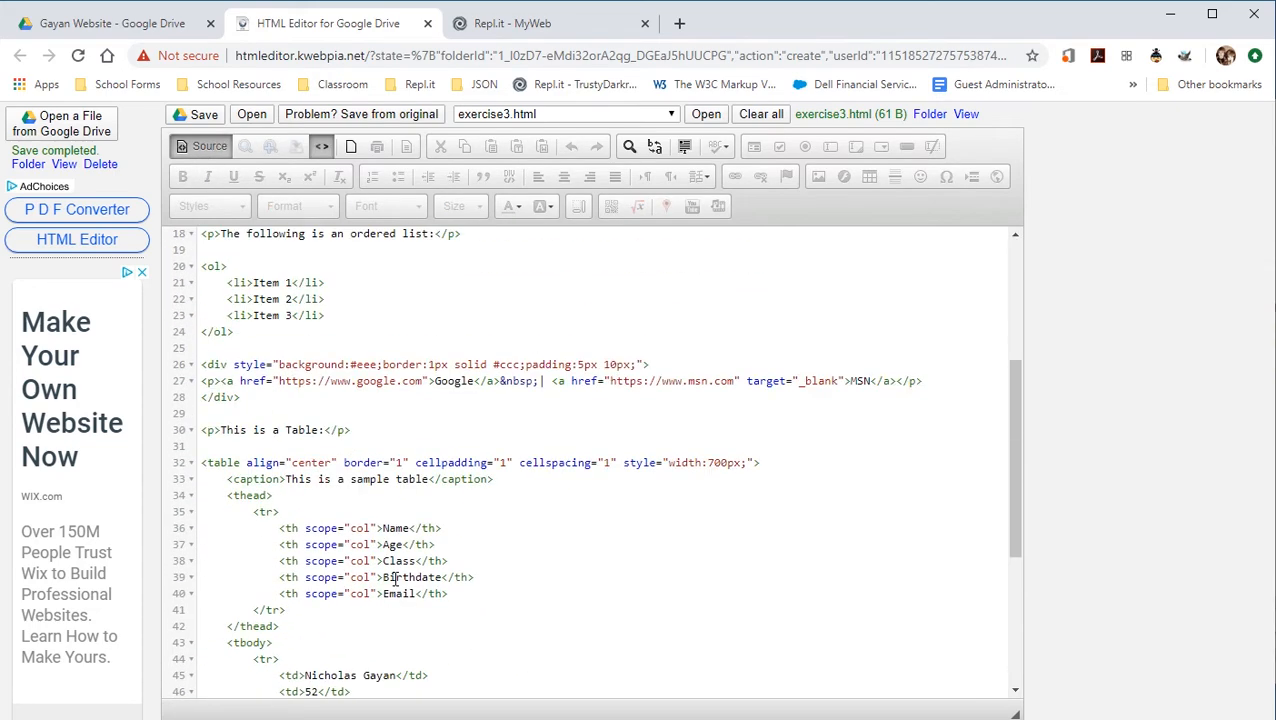
pyautogui.scroll(-1, 394, 578)
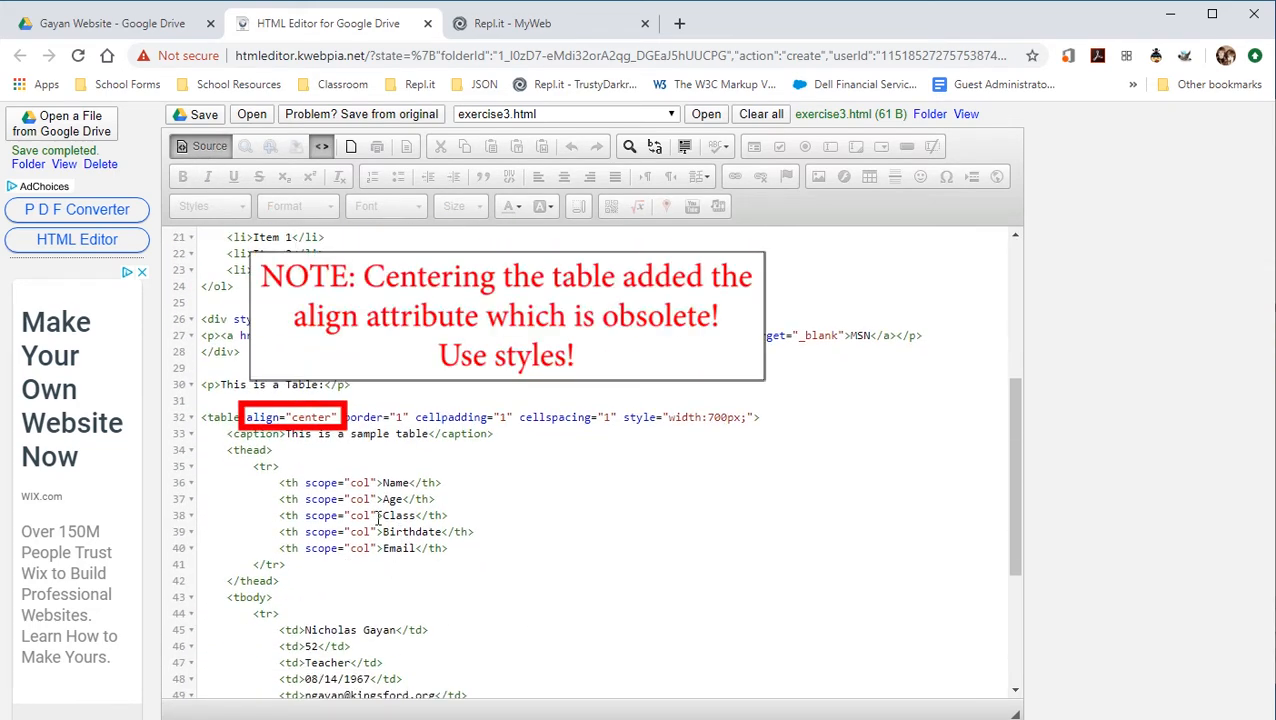
pyautogui.moveTo(247, 417); pyautogui.dragTo(754, 417)
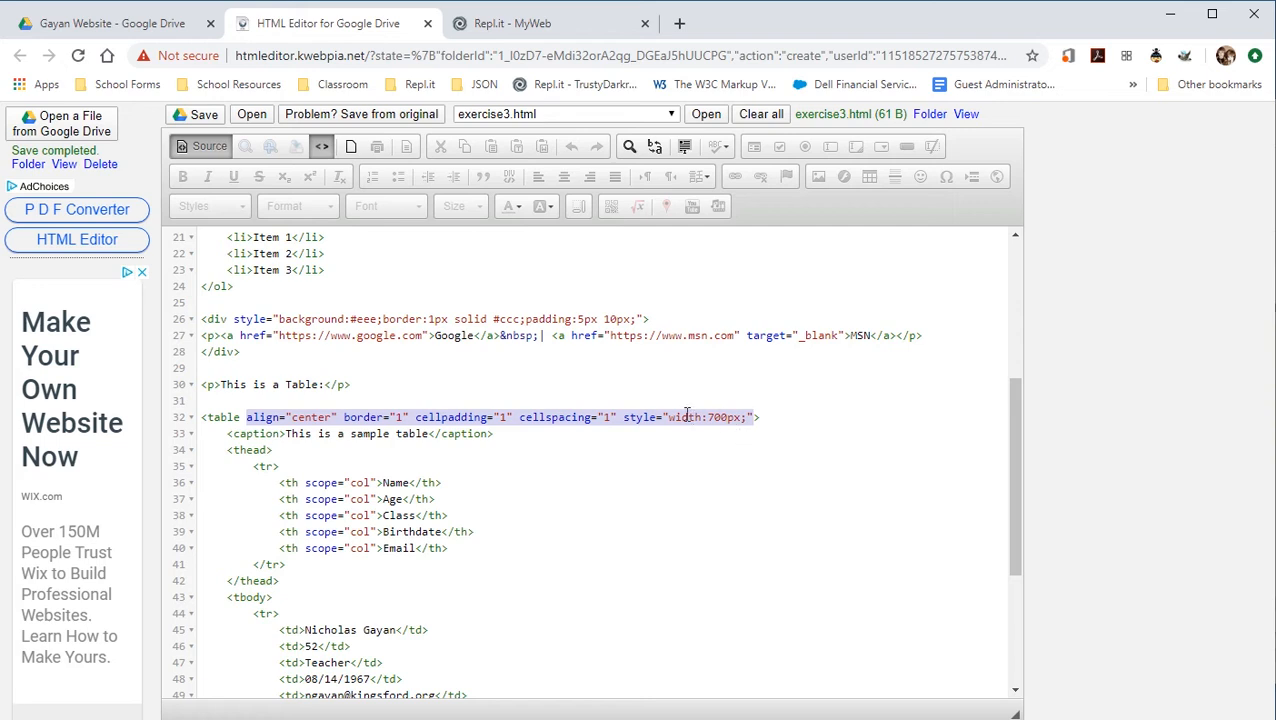
pyautogui.press('BackSpace')
pyautogui.press('BackSpace')
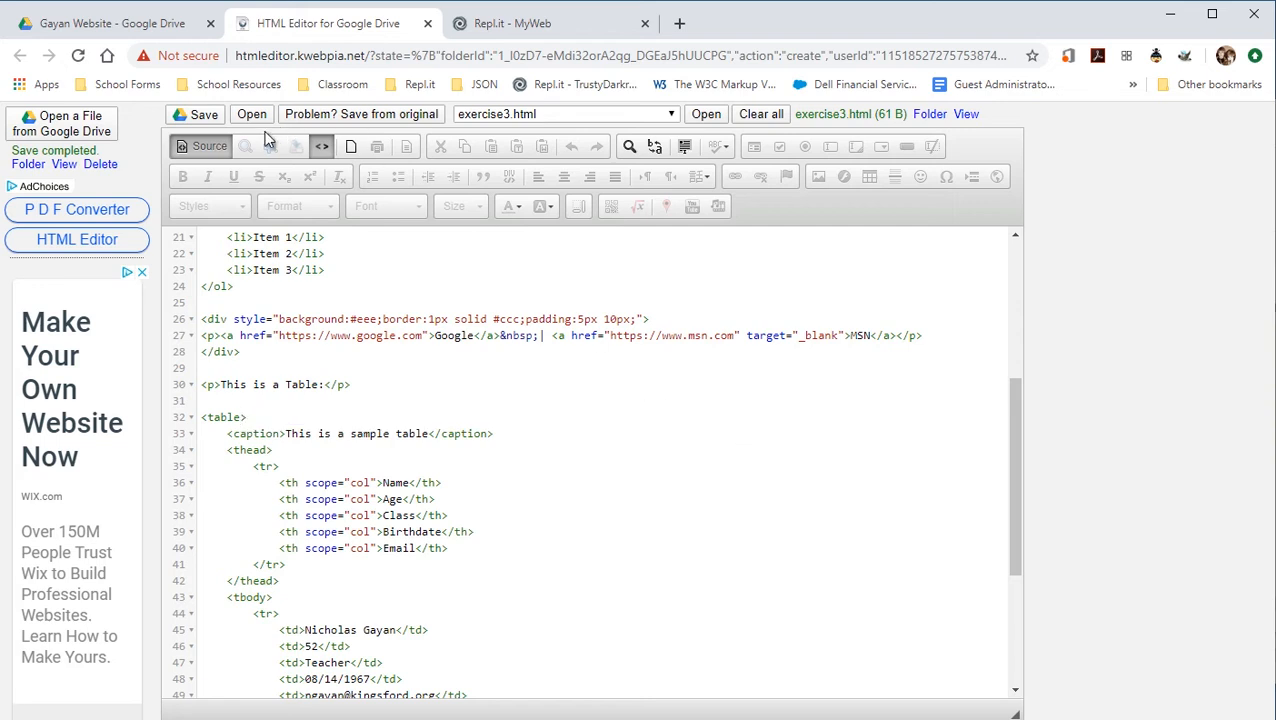
pyautogui.click(200, 148)
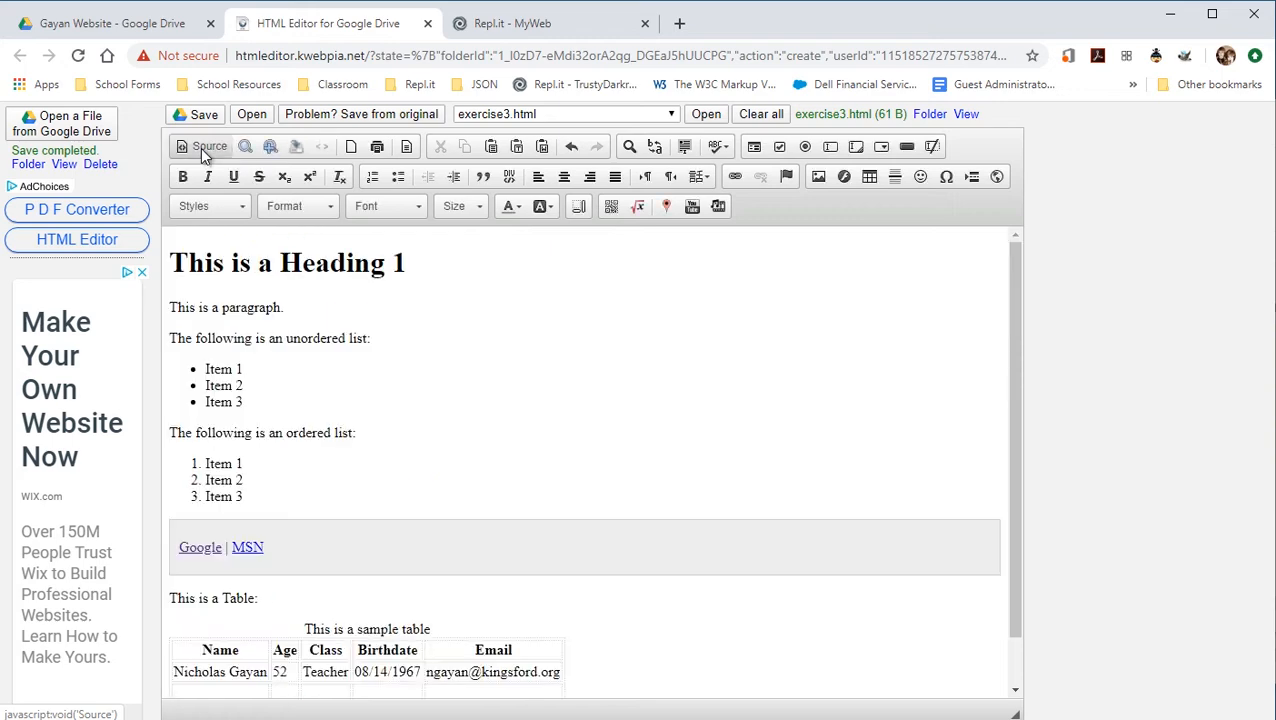
pyautogui.scroll(-2, 560, 540)
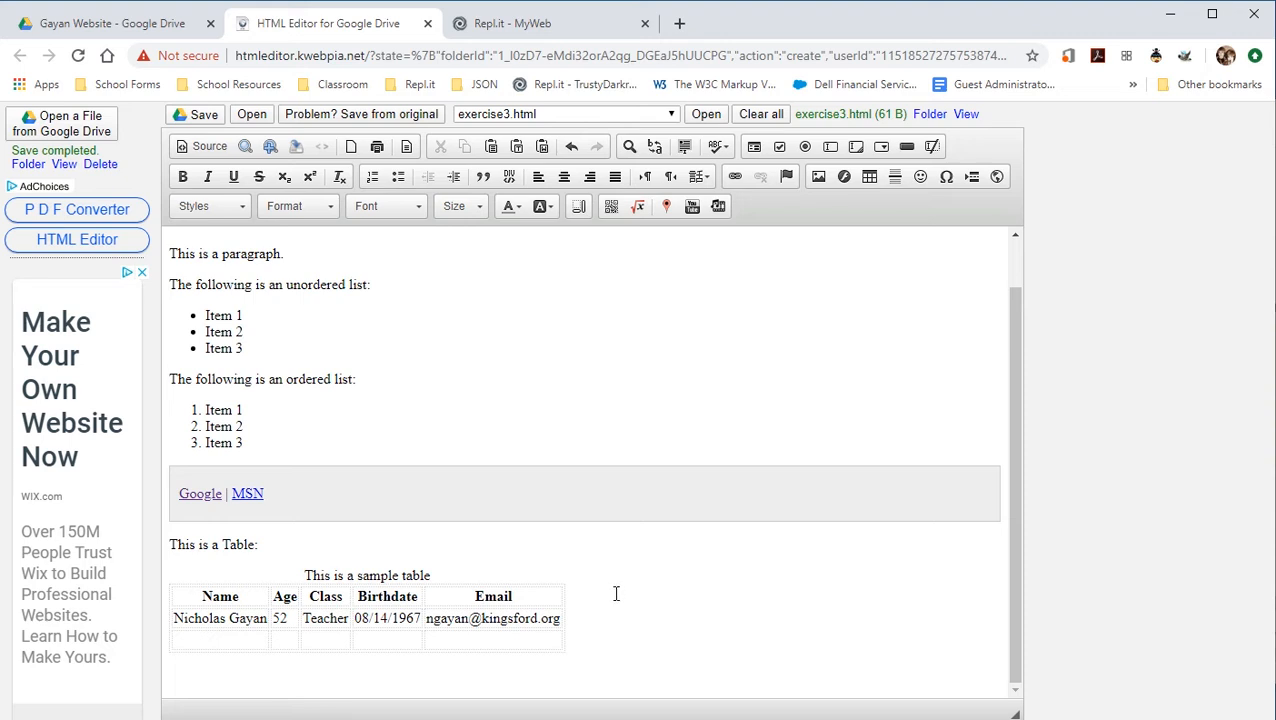
pyautogui.click(254, 674)
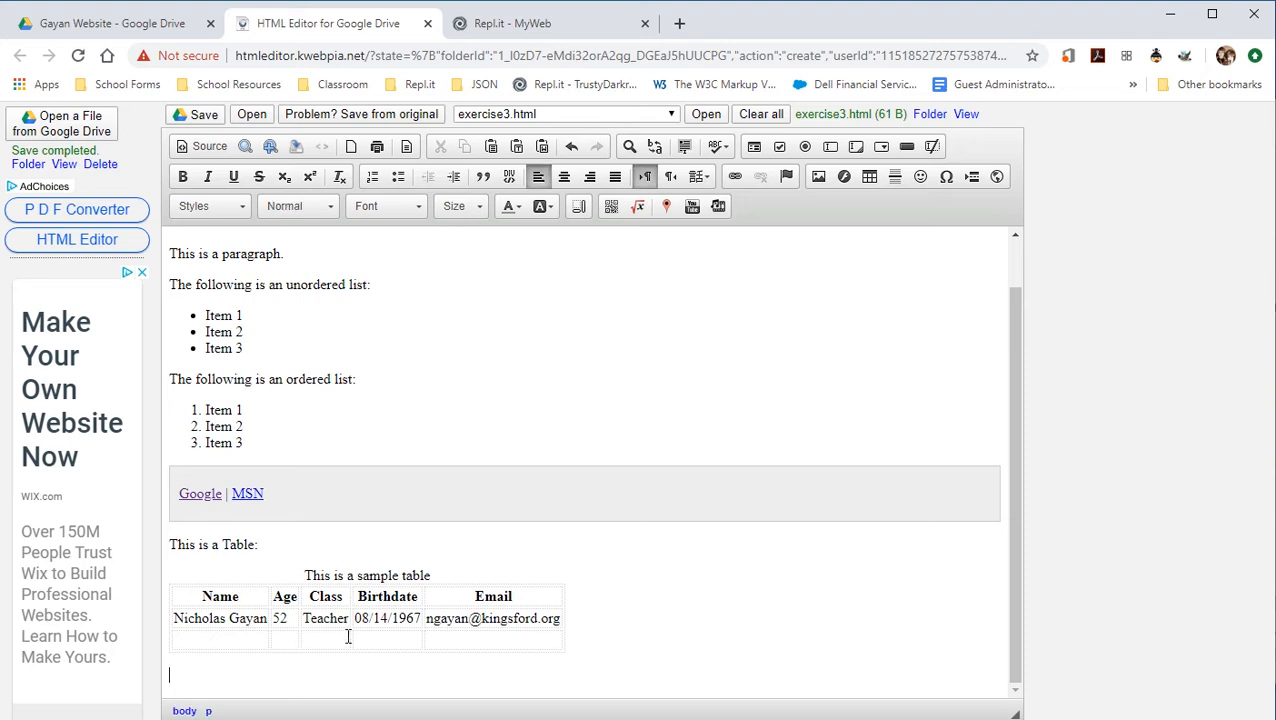
# Insert a horizontal rule below the table and a devil smiley after it.
pyautogui.click(896, 176)
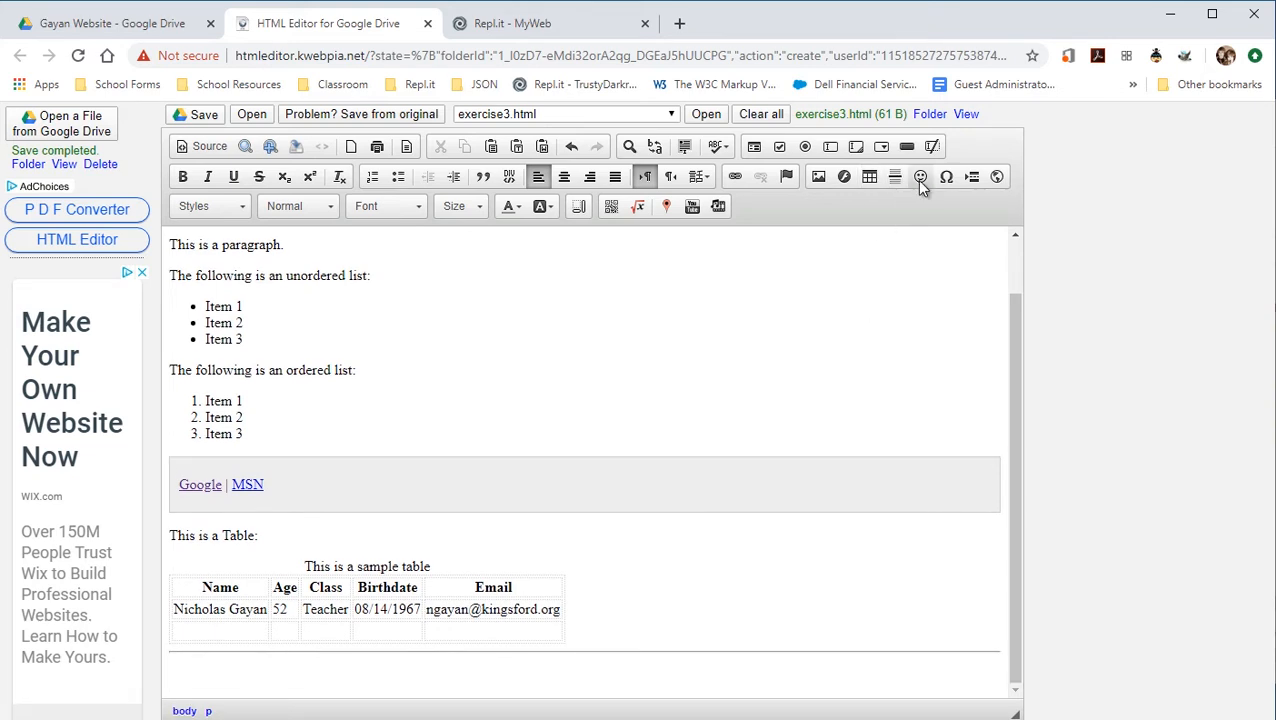
pyautogui.click(921, 177)
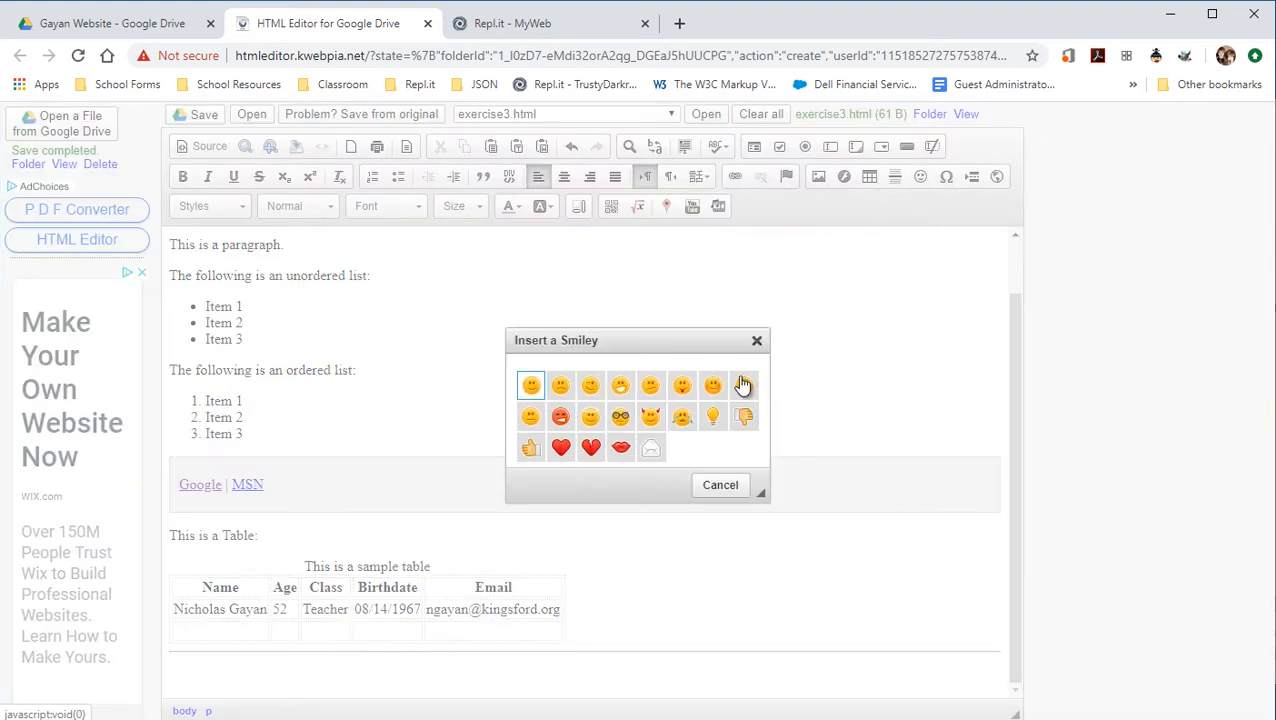
pyautogui.click(651, 420)
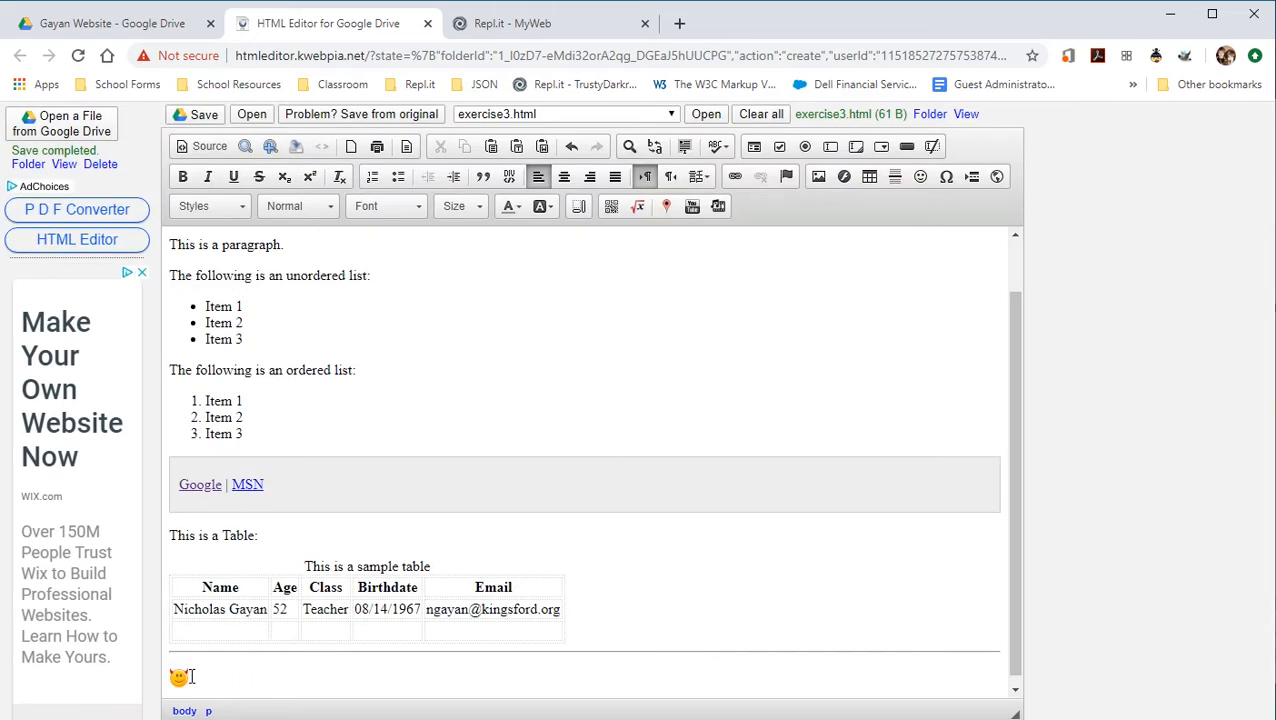
# Check the smiley's image tag in source view, then add a new line after the smiley.
pyautogui.click(205, 146)
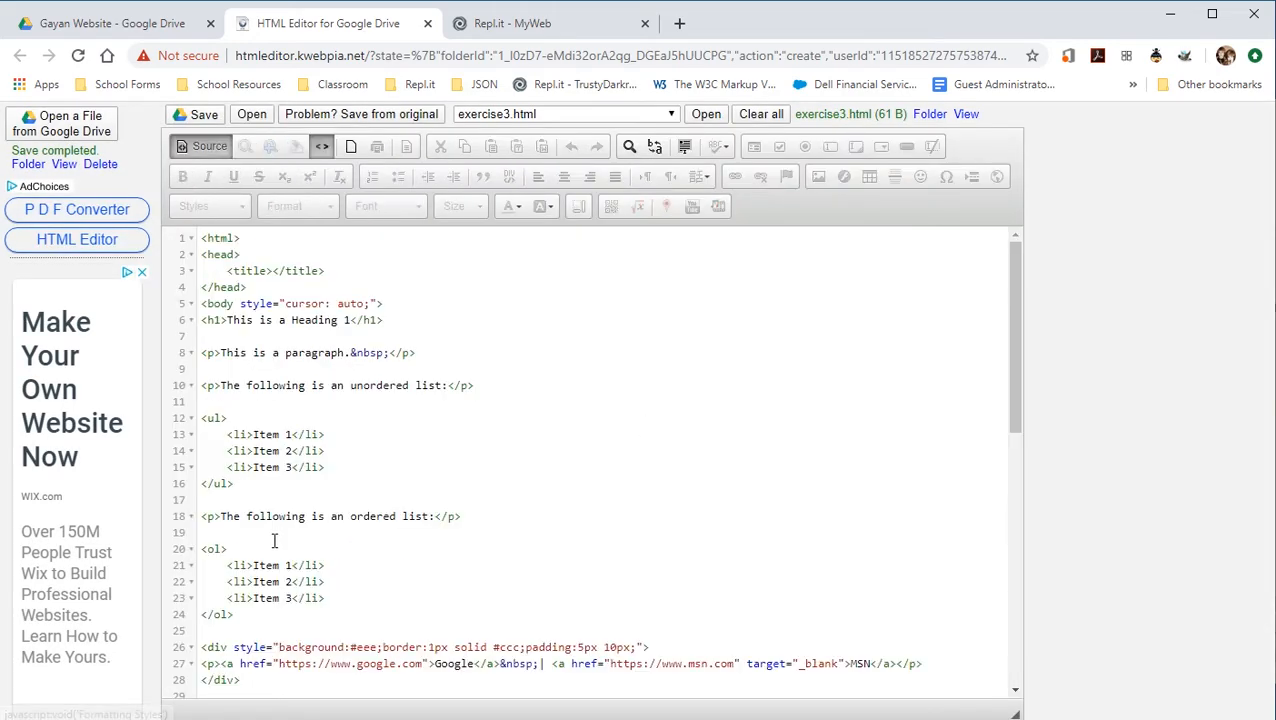
pyautogui.scroll(-10, 276, 555)
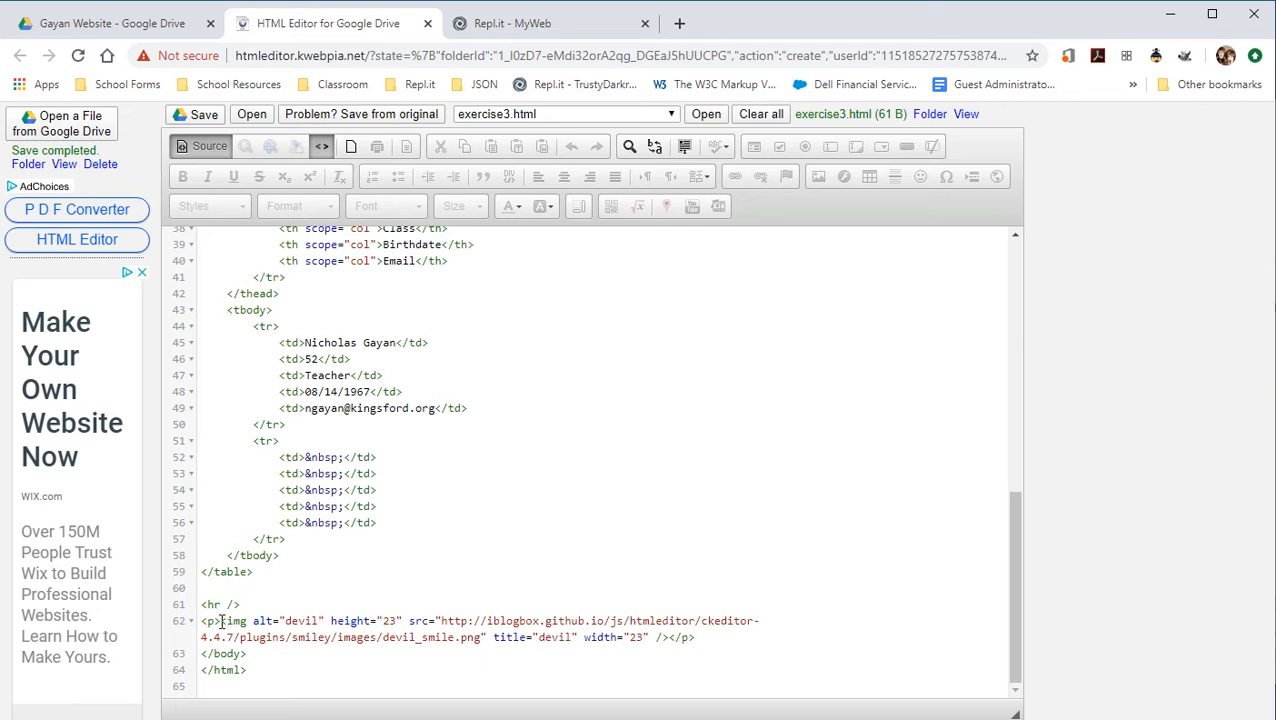
pyautogui.moveTo(221, 621); pyautogui.dragTo(665, 640)
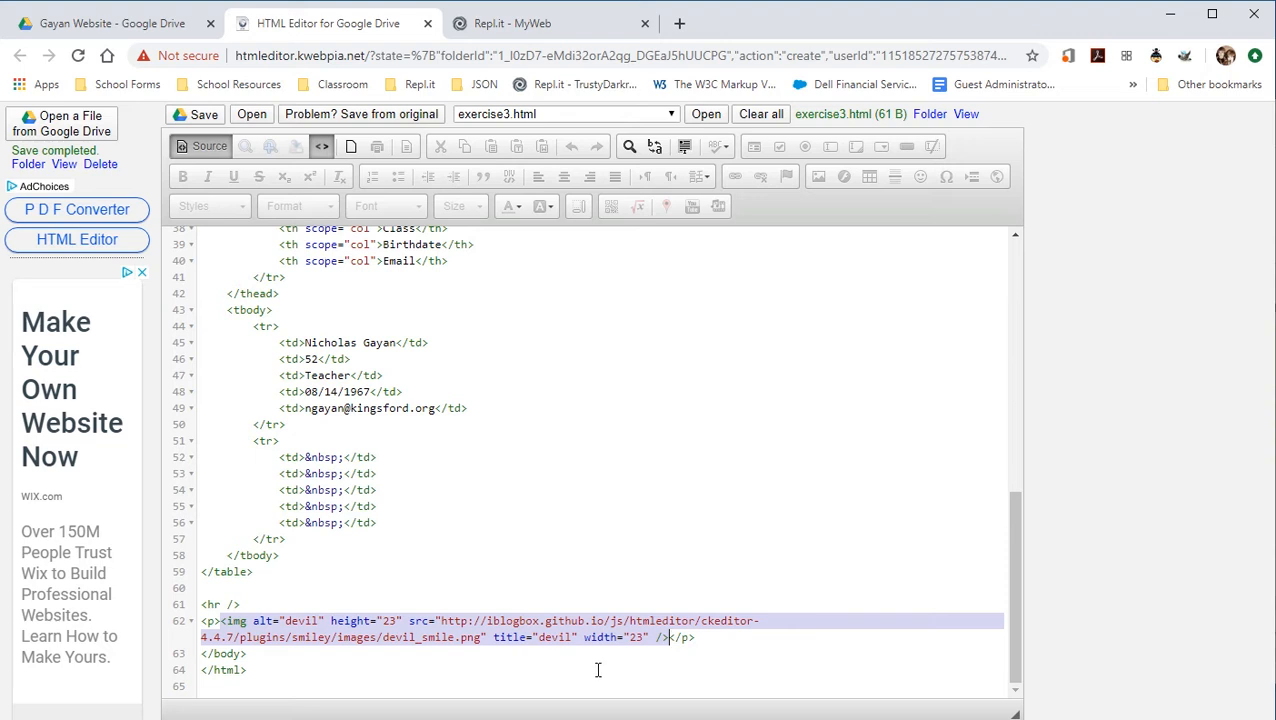
pyautogui.moveTo(441, 624); pyautogui.dragTo(612, 624)
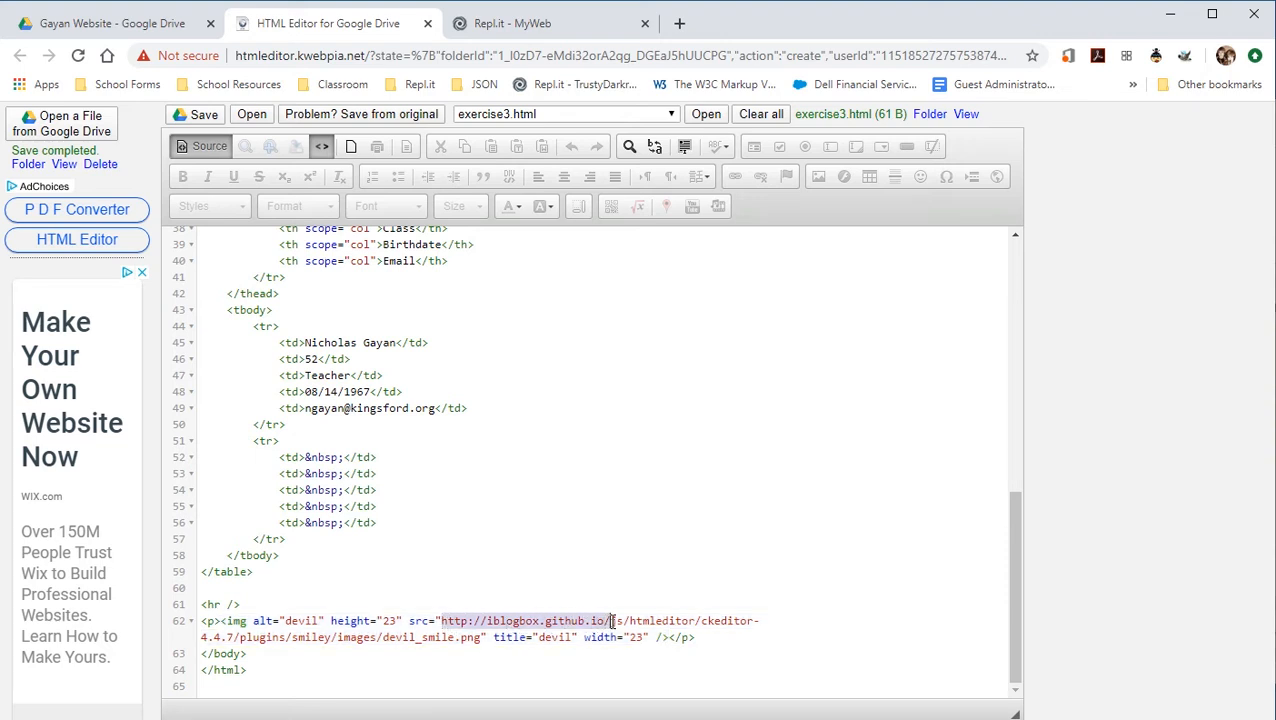
pyautogui.click(210, 147)
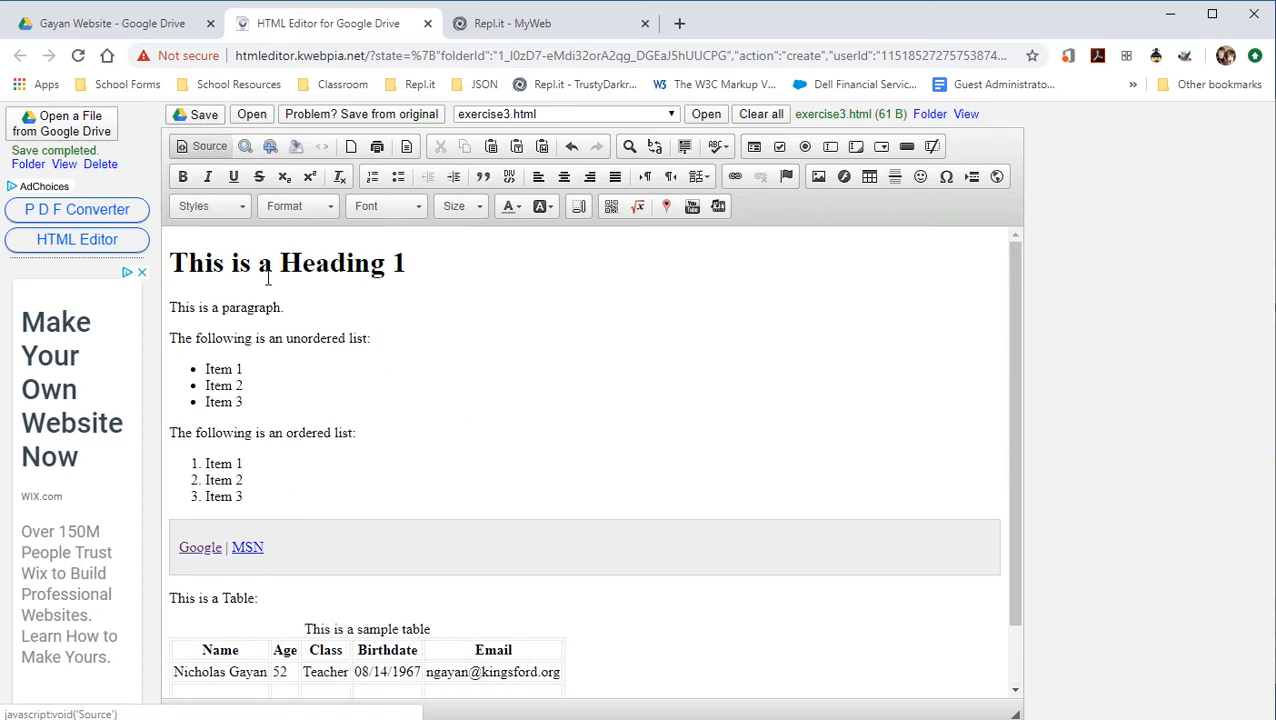
pyautogui.scroll(-1, 372, 450)
pyautogui.click(249, 661)
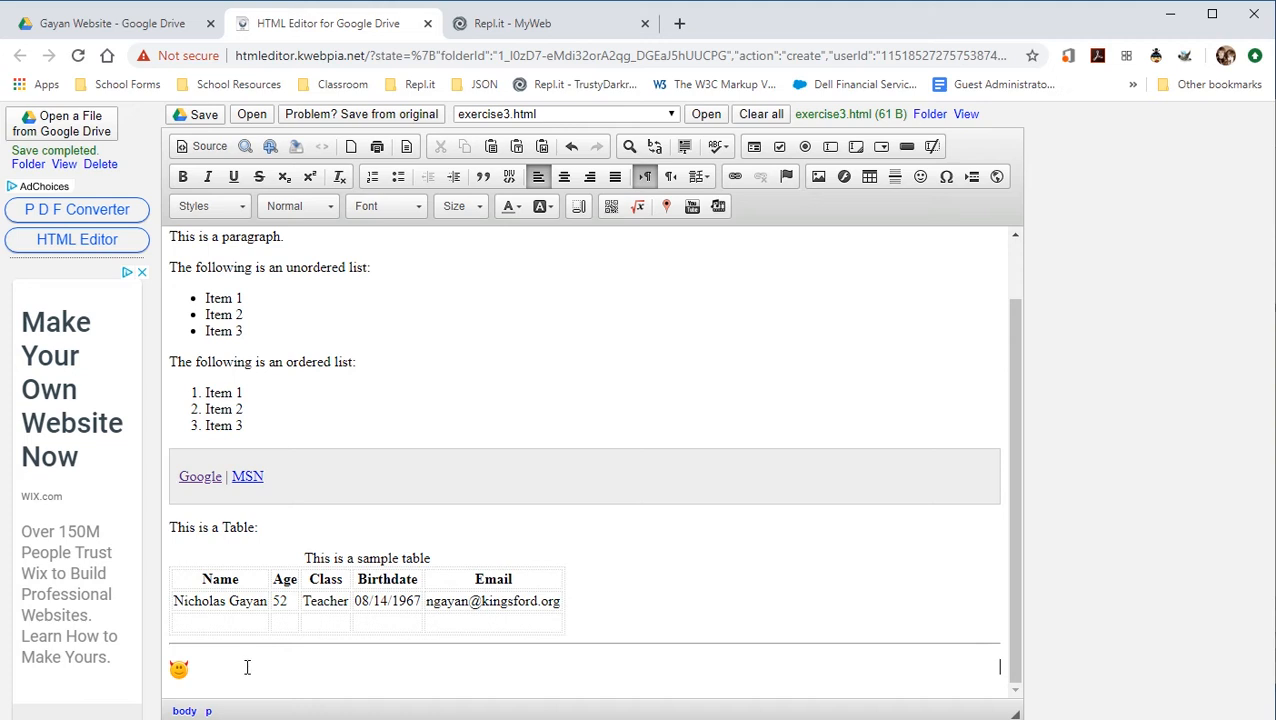
pyautogui.press('Return')
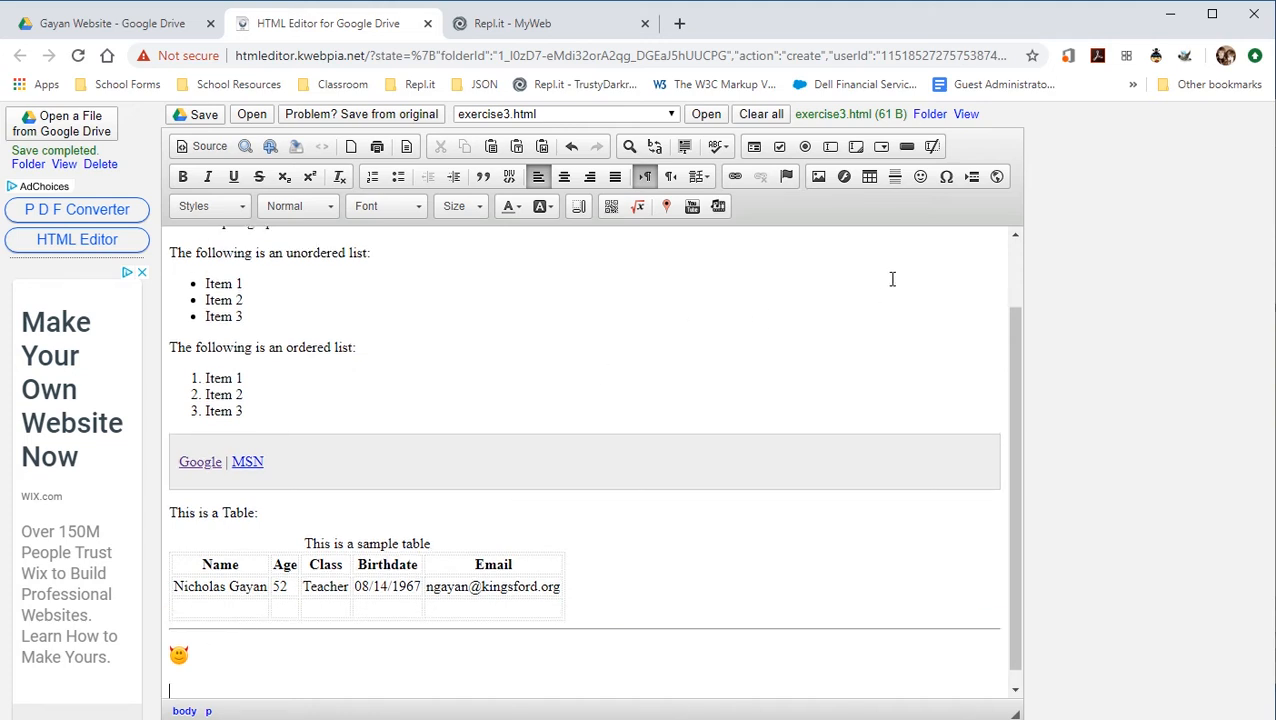
# Insert the letter D followed by the © symbol from the special characters.
pyautogui.click(948, 177)
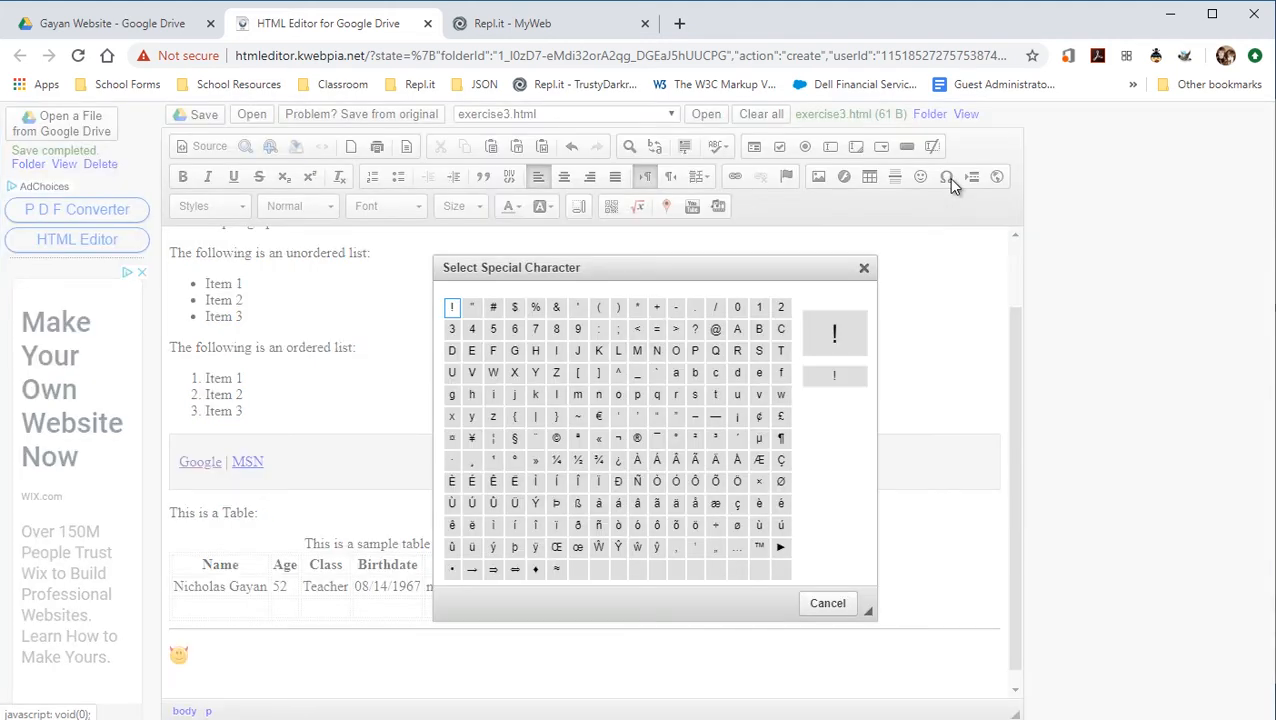
pyautogui.click(452, 350)
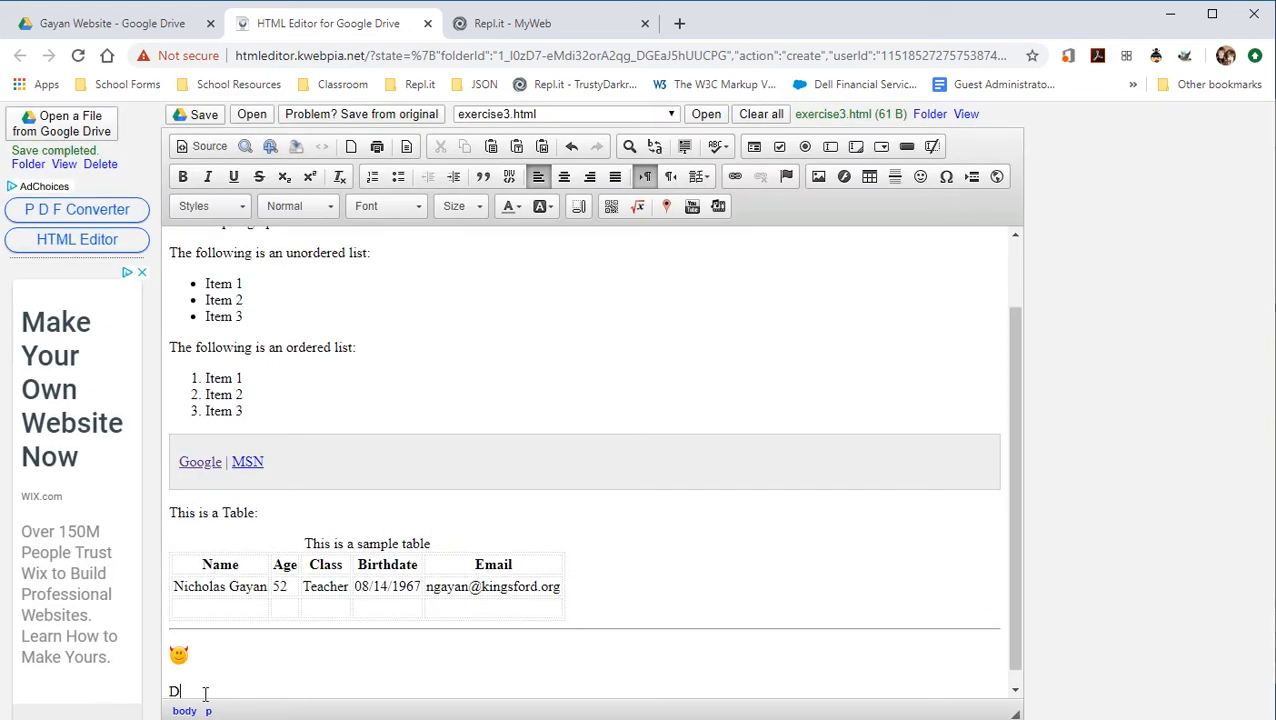
pyautogui.click(948, 177)
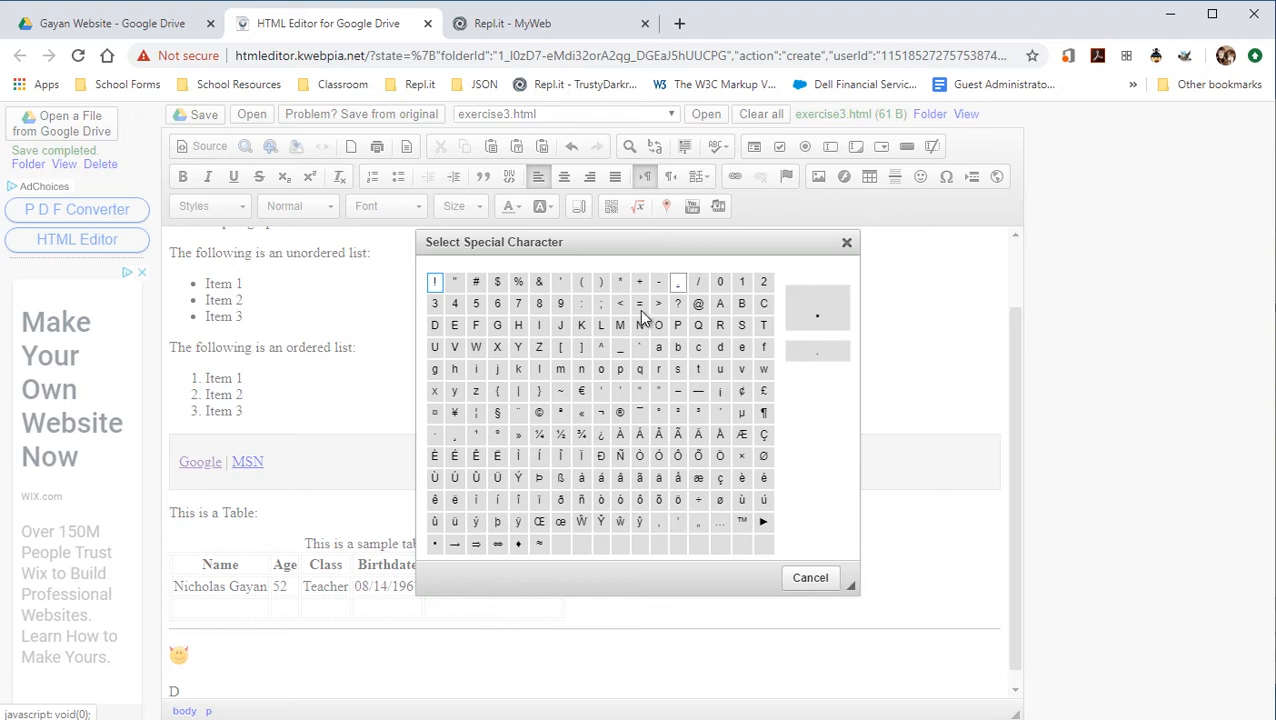
pyautogui.click(539, 414)
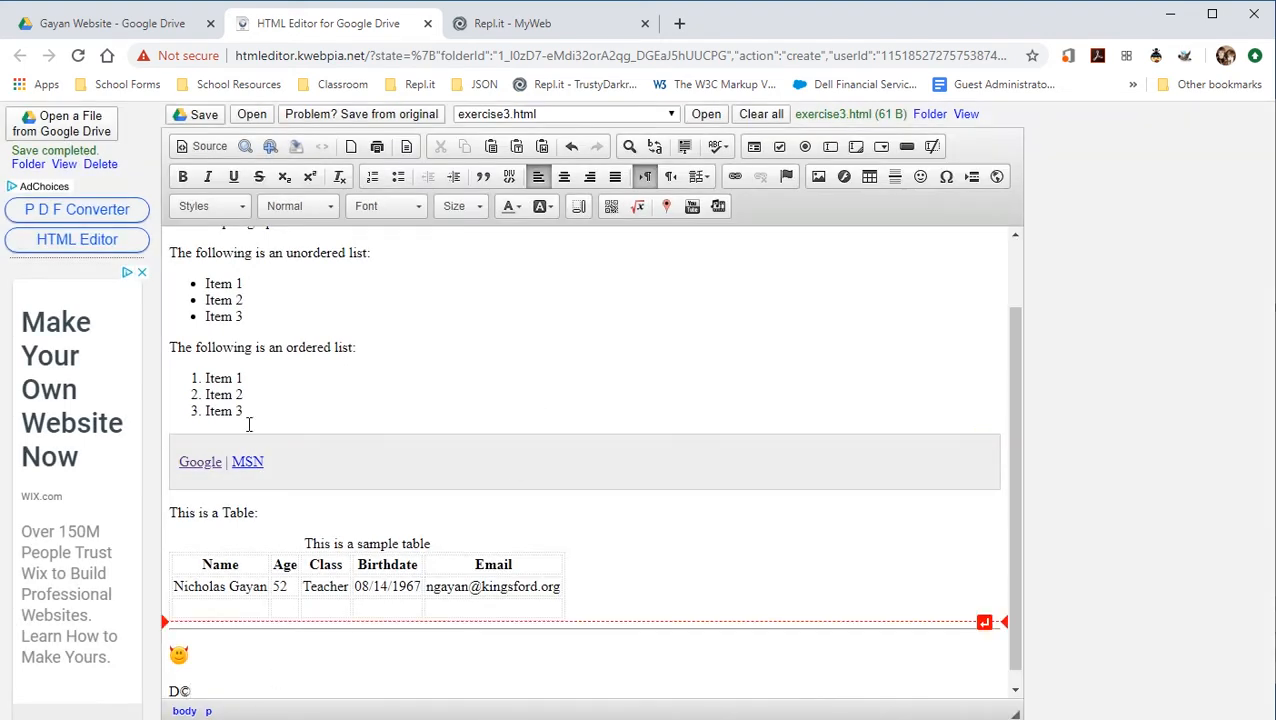
# Check the &copy; entity on line 64 in source view, then return to the rendered page.
pyautogui.click(202, 146)
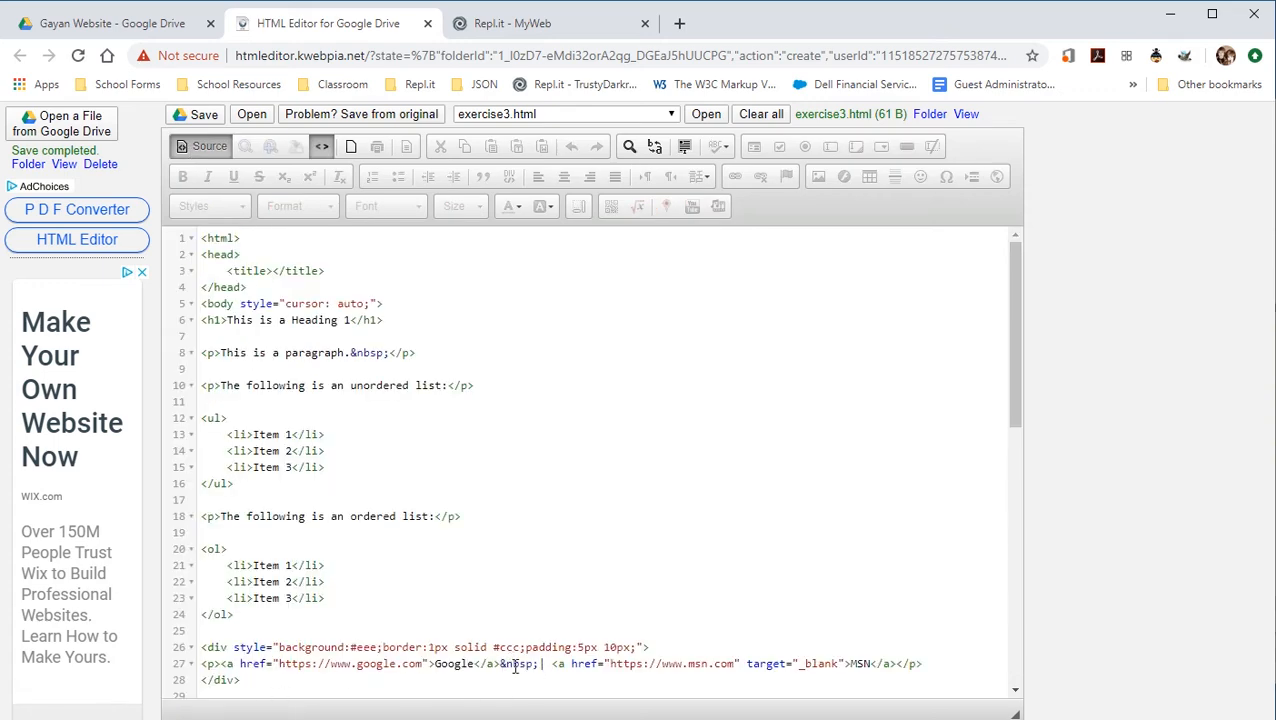
pyautogui.scroll(-7, 500, 640)
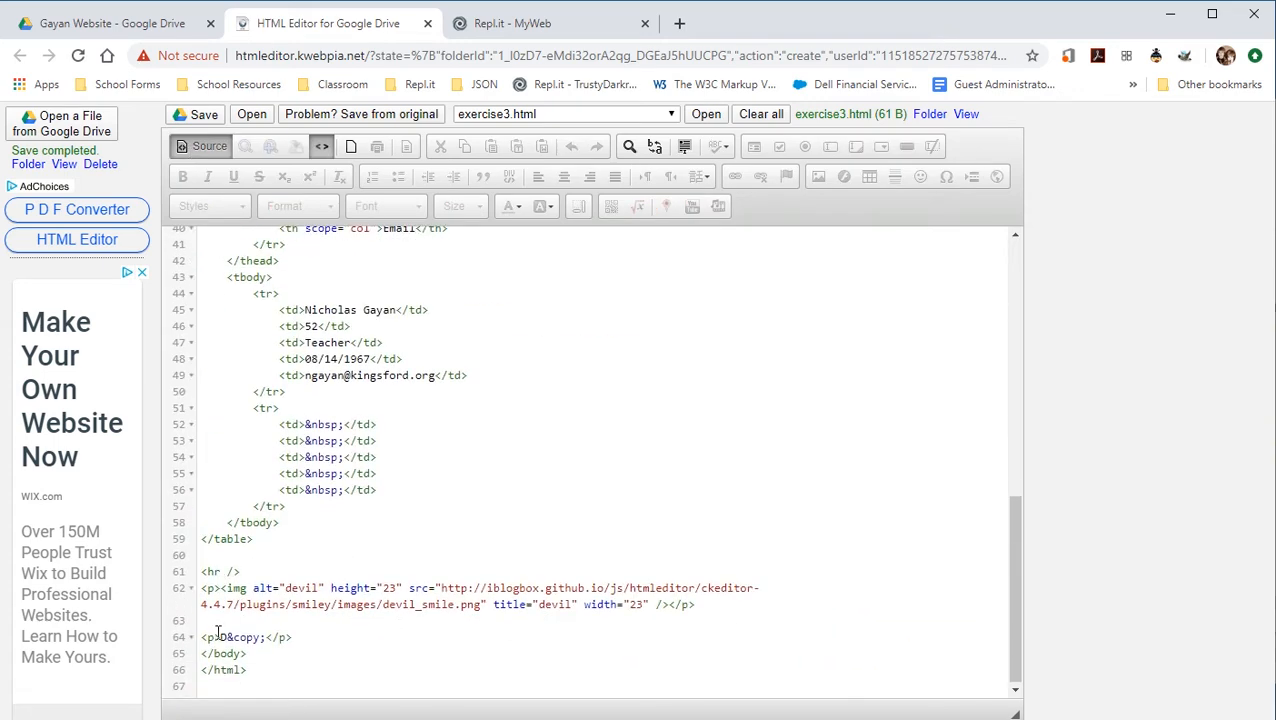
pyautogui.moveTo(226, 638); pyautogui.dragTo(266, 638)
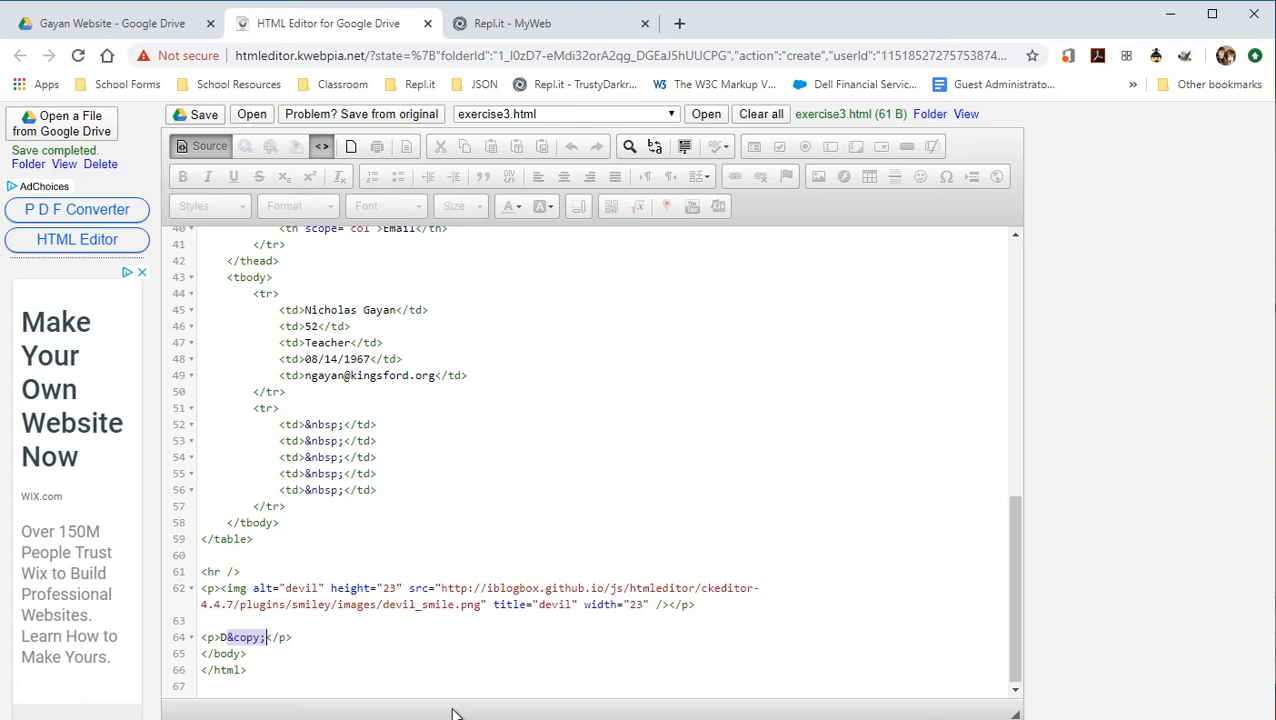
pyautogui.click(226, 636)
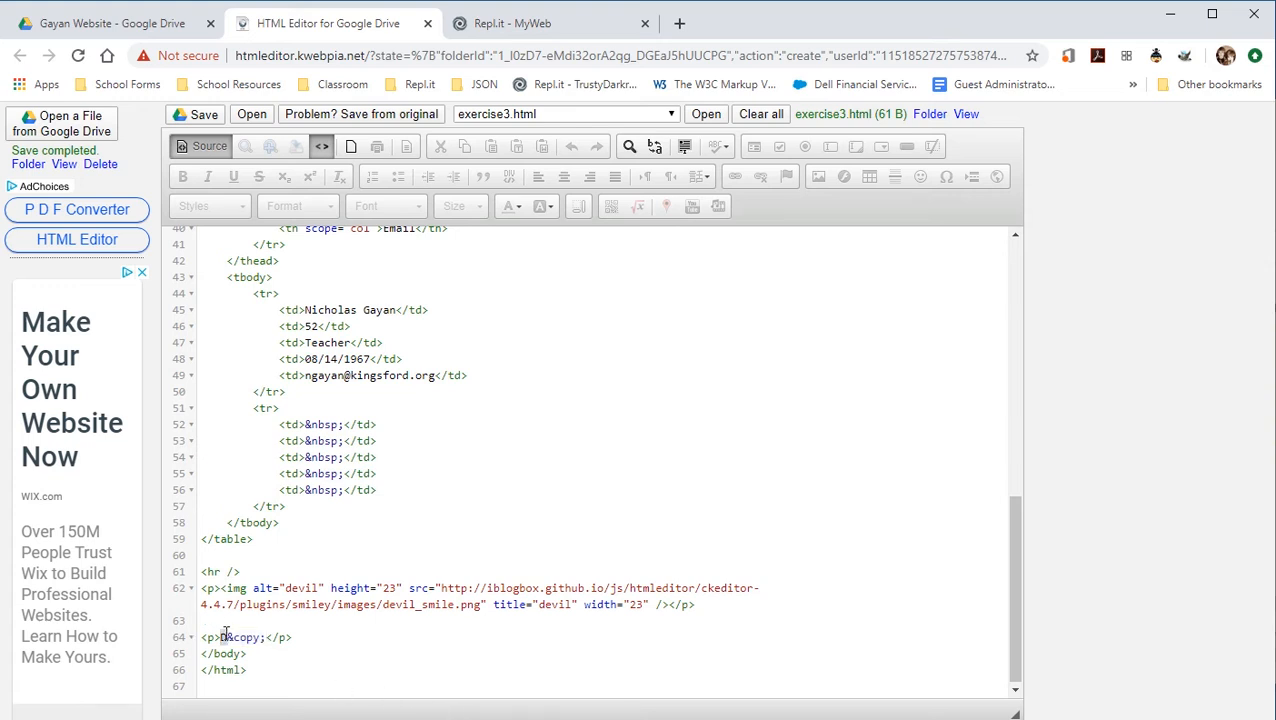
pyautogui.click(212, 153)
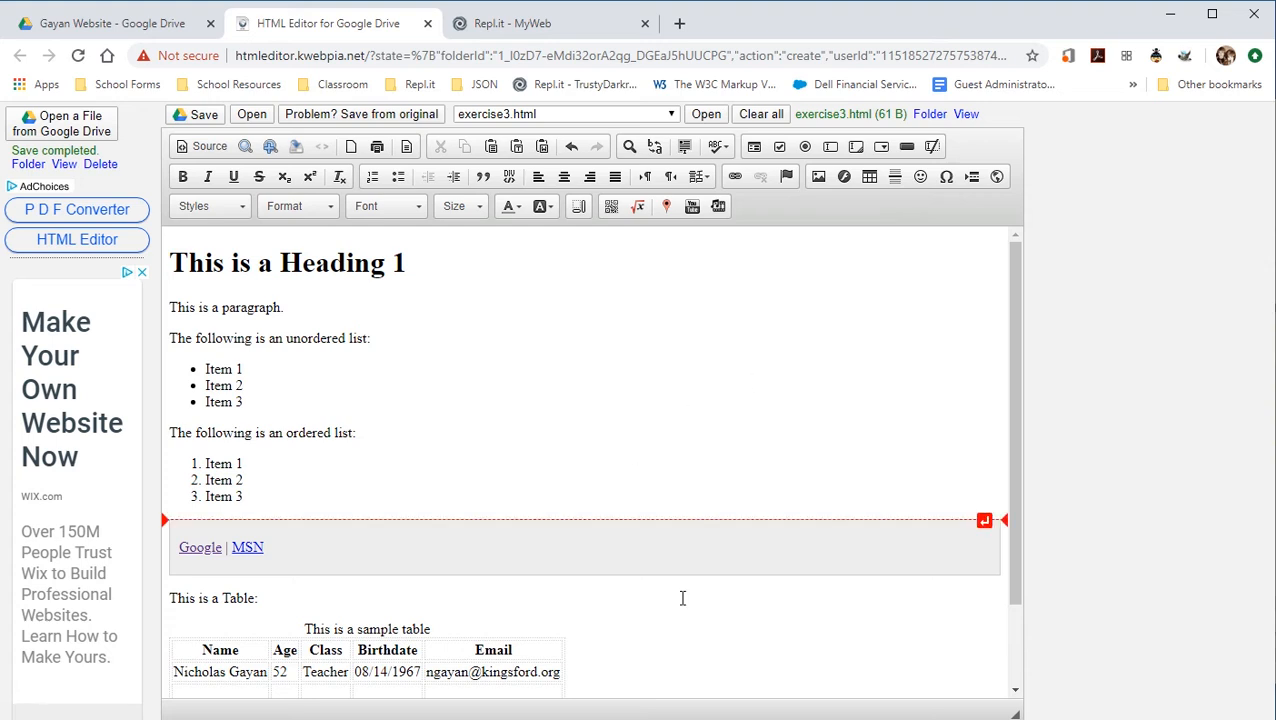
# On a new line below D©, insert a 300×300 hybrid Google map of the typed street address, correcting a typo.
pyautogui.scroll(-1, 650, 620)
pyautogui.click(418, 683)
pyautogui.press('Return')
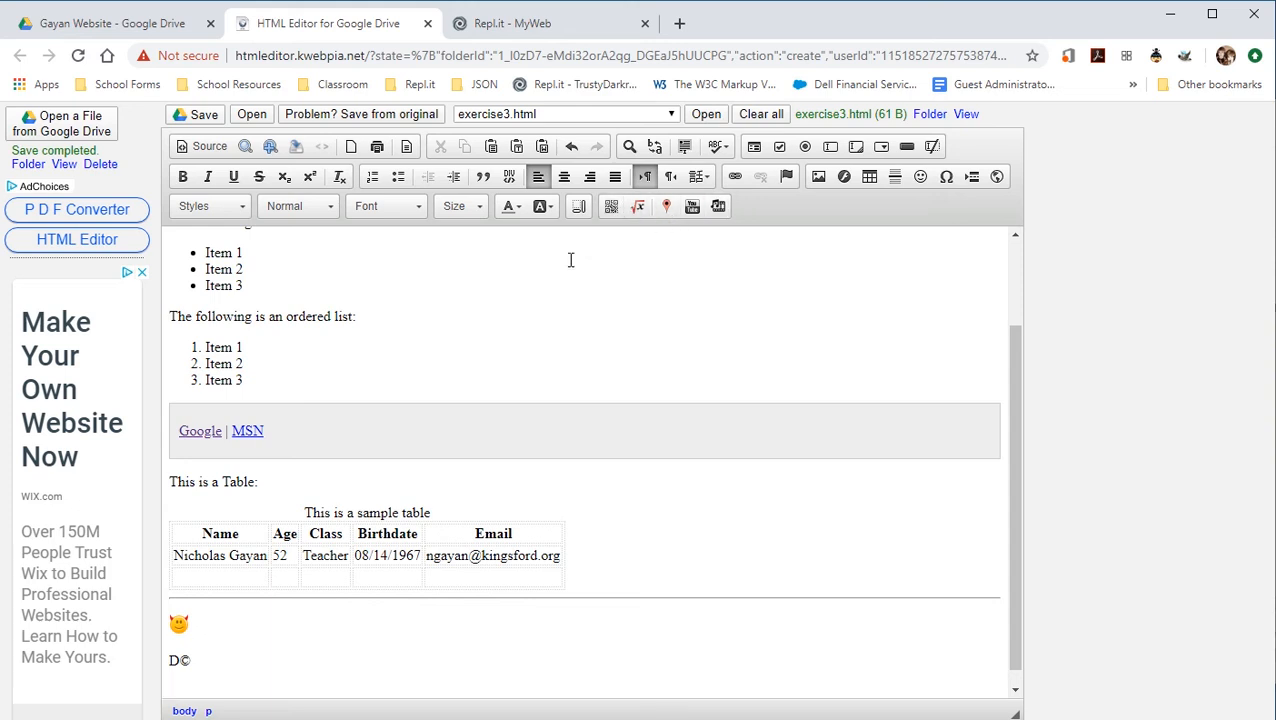
pyautogui.click(664, 208)
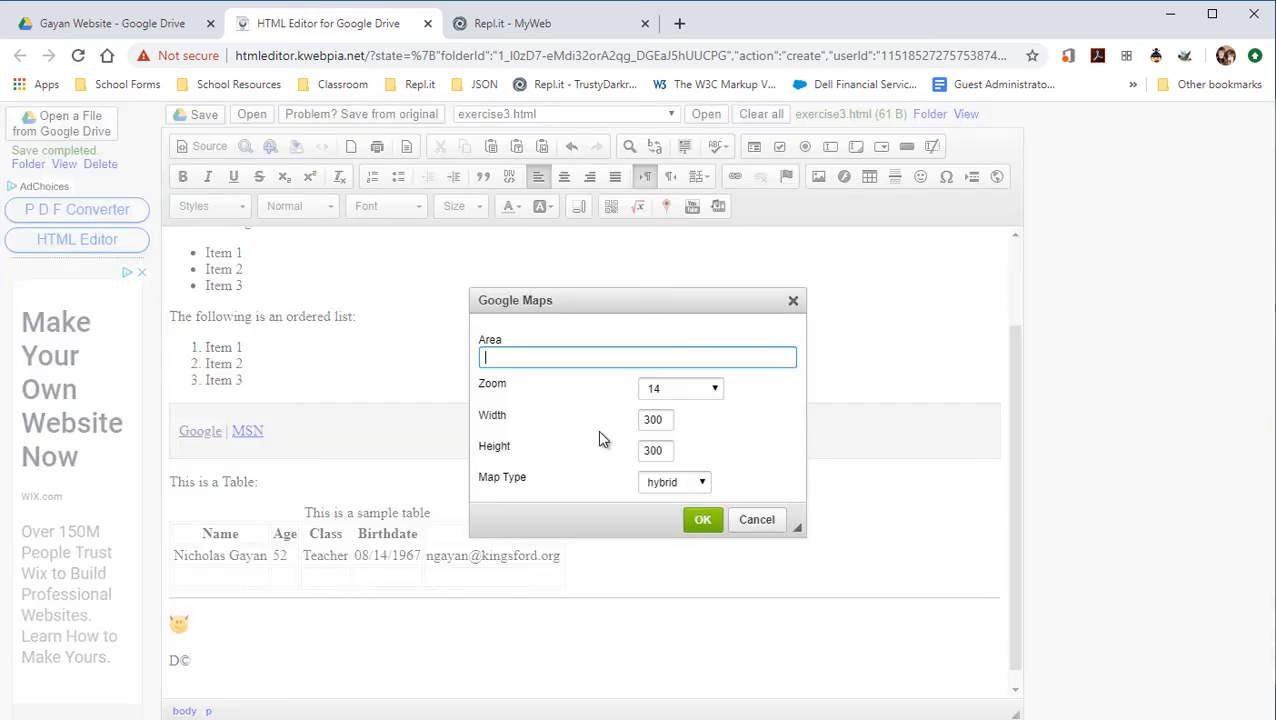
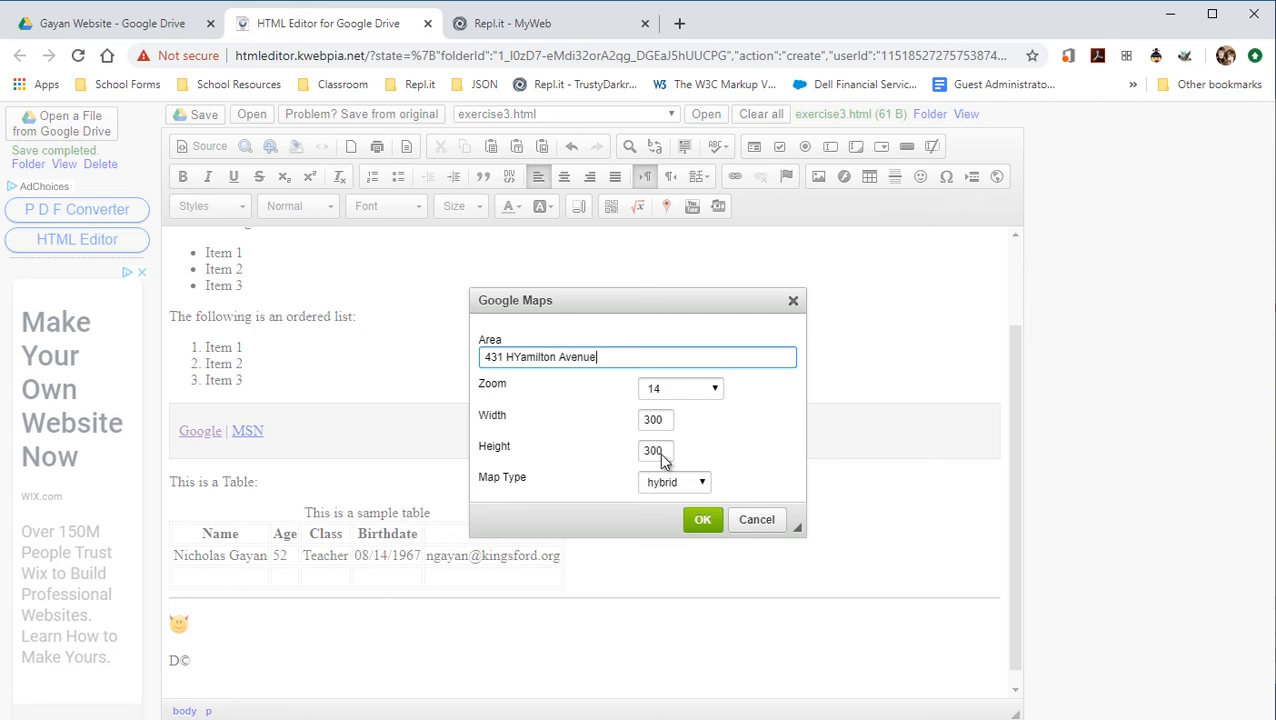
pyautogui.click(519, 360)
pyautogui.press('BackSpace')
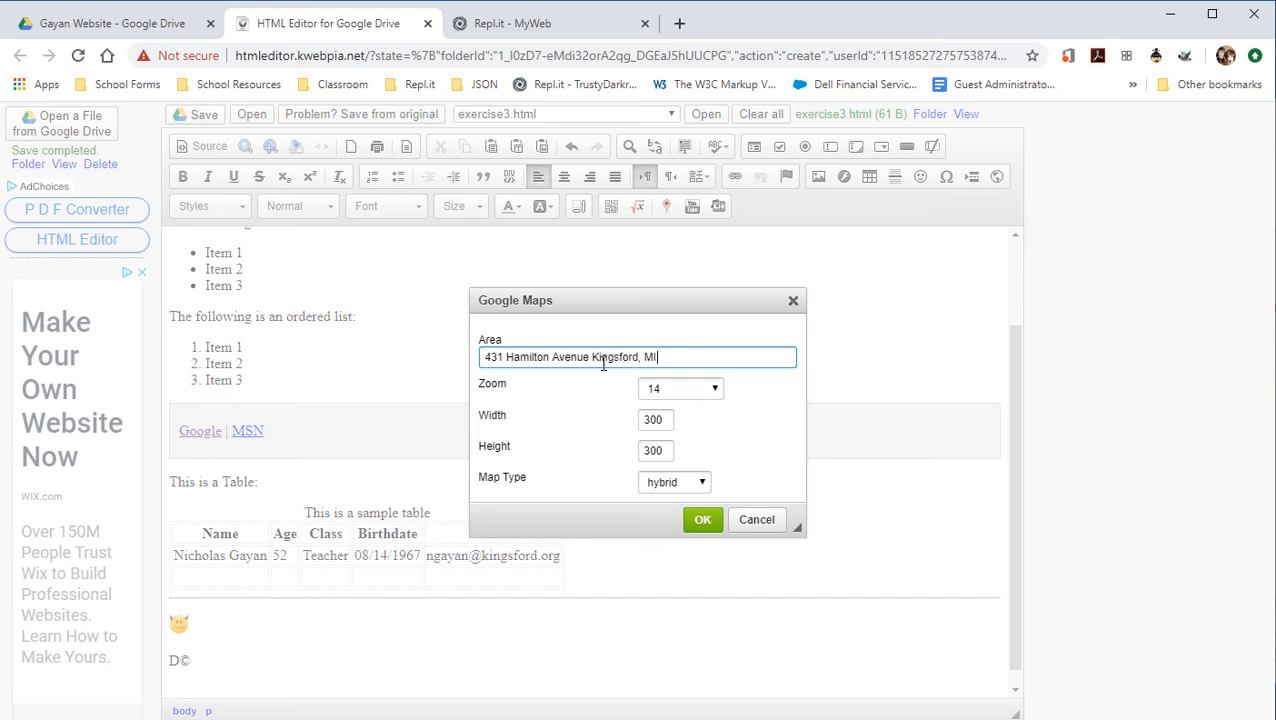
pyautogui.click(702, 519)
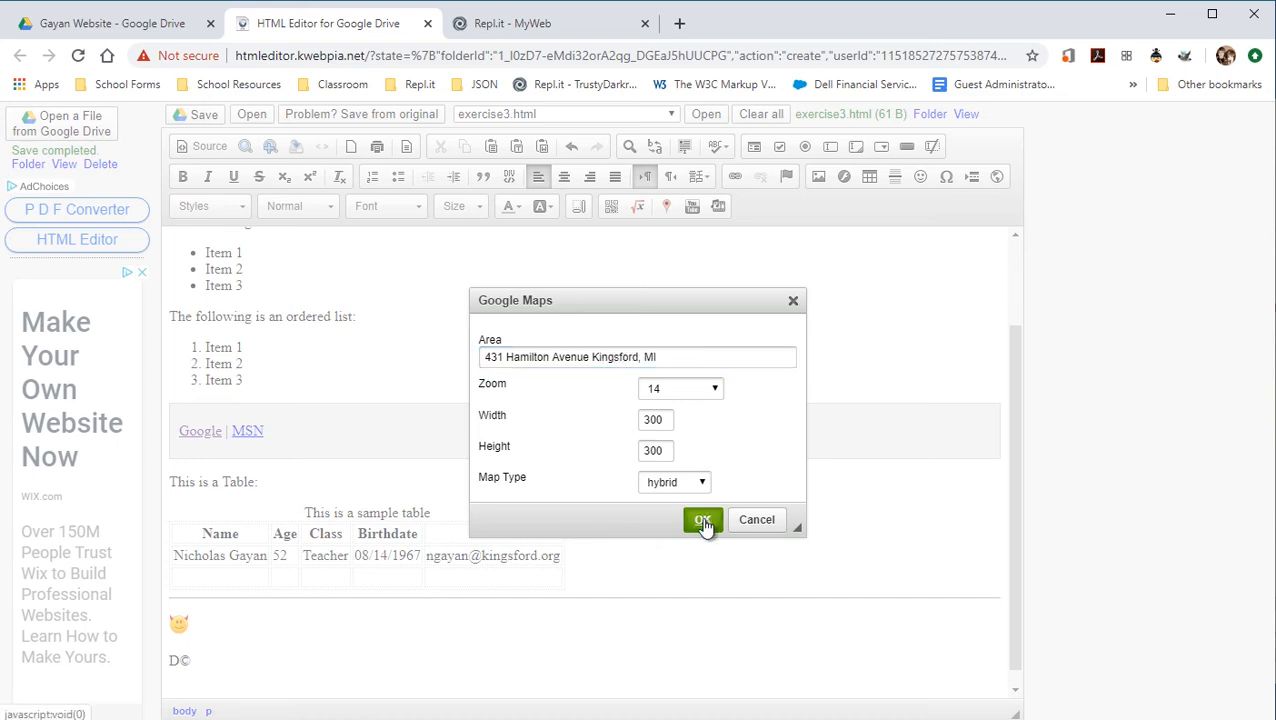
pyautogui.scroll(-3, 555, 660)
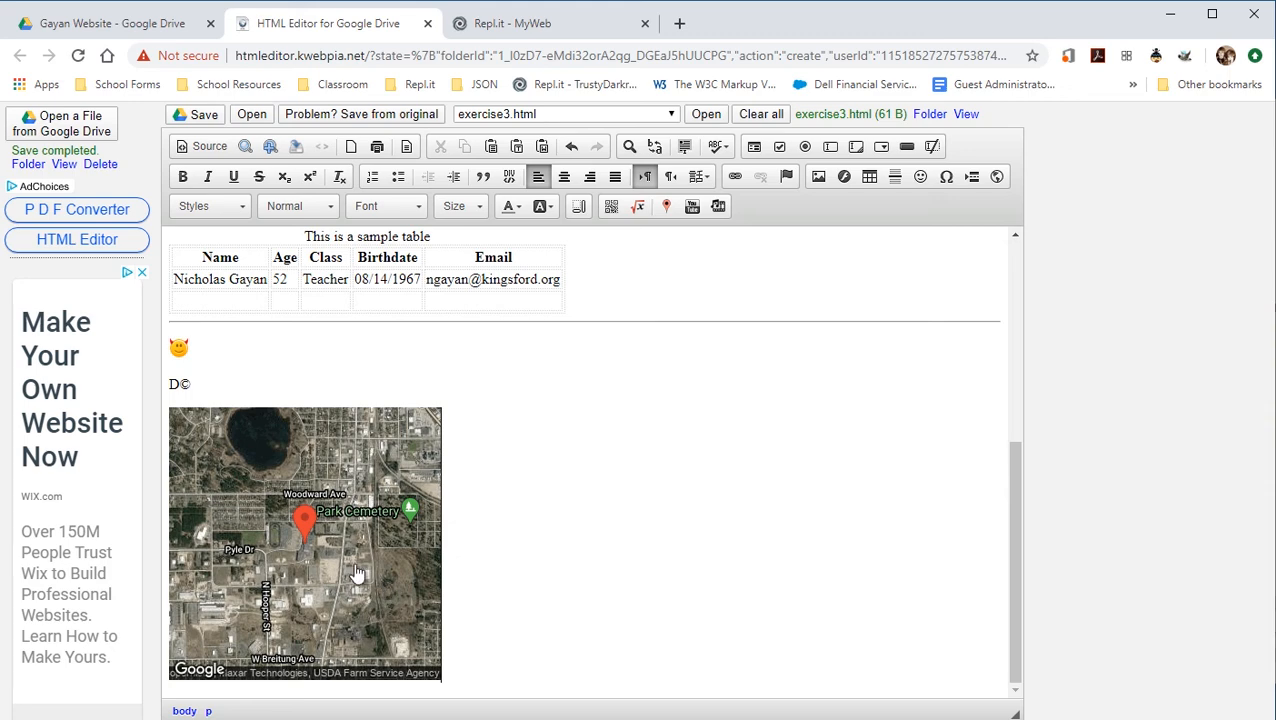
# Preview the page in a new tab and click its map image to open Google Maps.
pyautogui.click(245, 147)
pyautogui.scroll(-2, 378, 490)
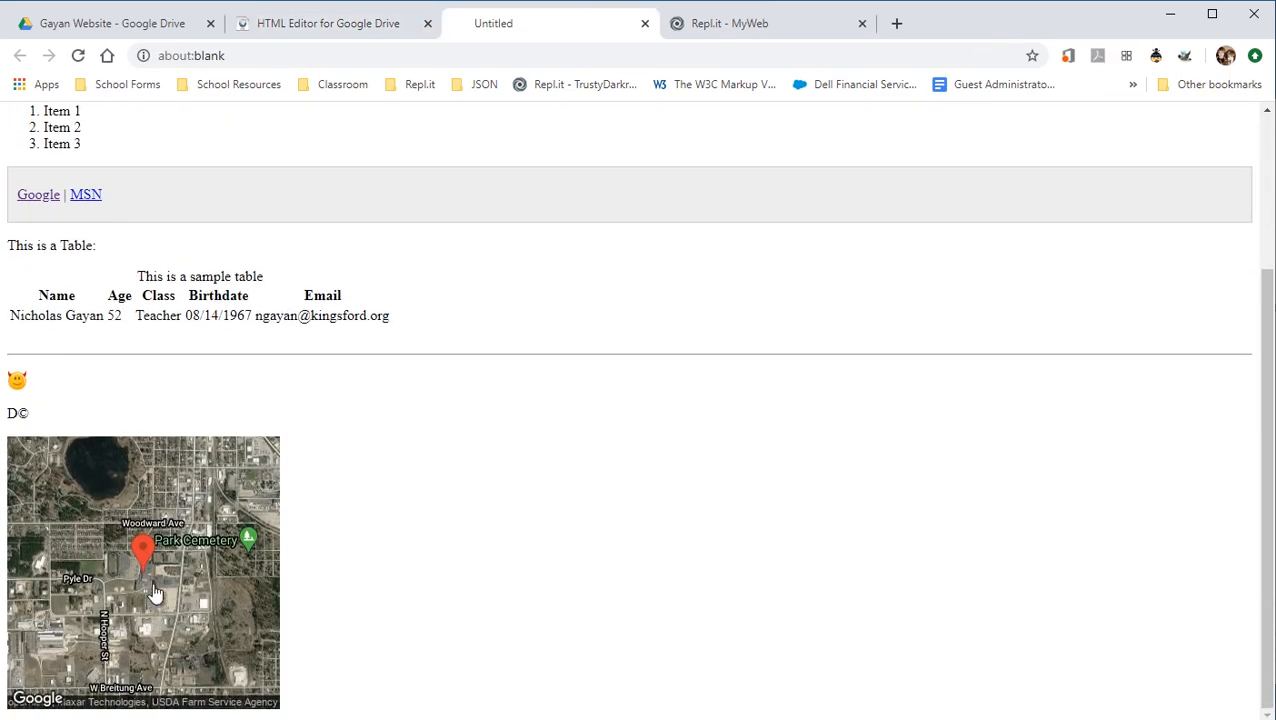
pyautogui.moveTo(172, 579)
pyautogui.mouseDown()
pyautogui.moveTo(195, 583)
pyautogui.moveTo(148, 583)
pyautogui.mouseUp()
pyautogui.click(170, 594)
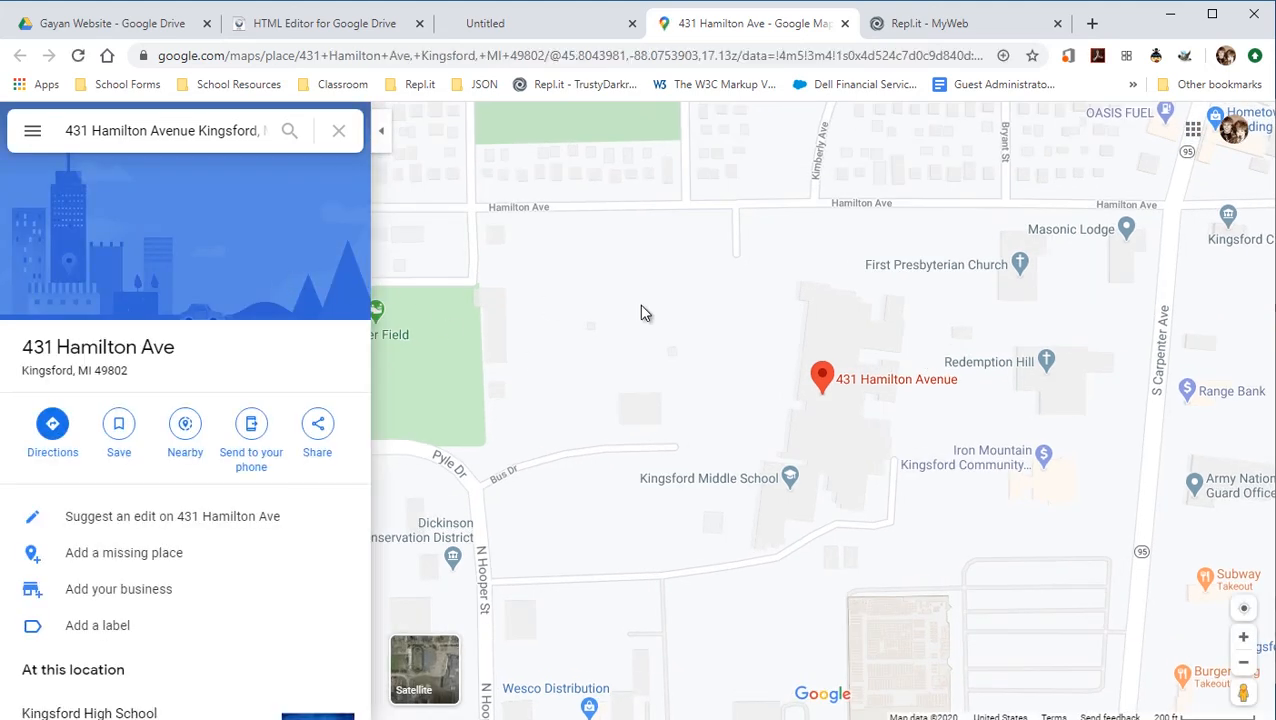
# Copy the map's HTML from Share or embed map > Embed a map, then go back to the editor.
pyautogui.click(31, 131)
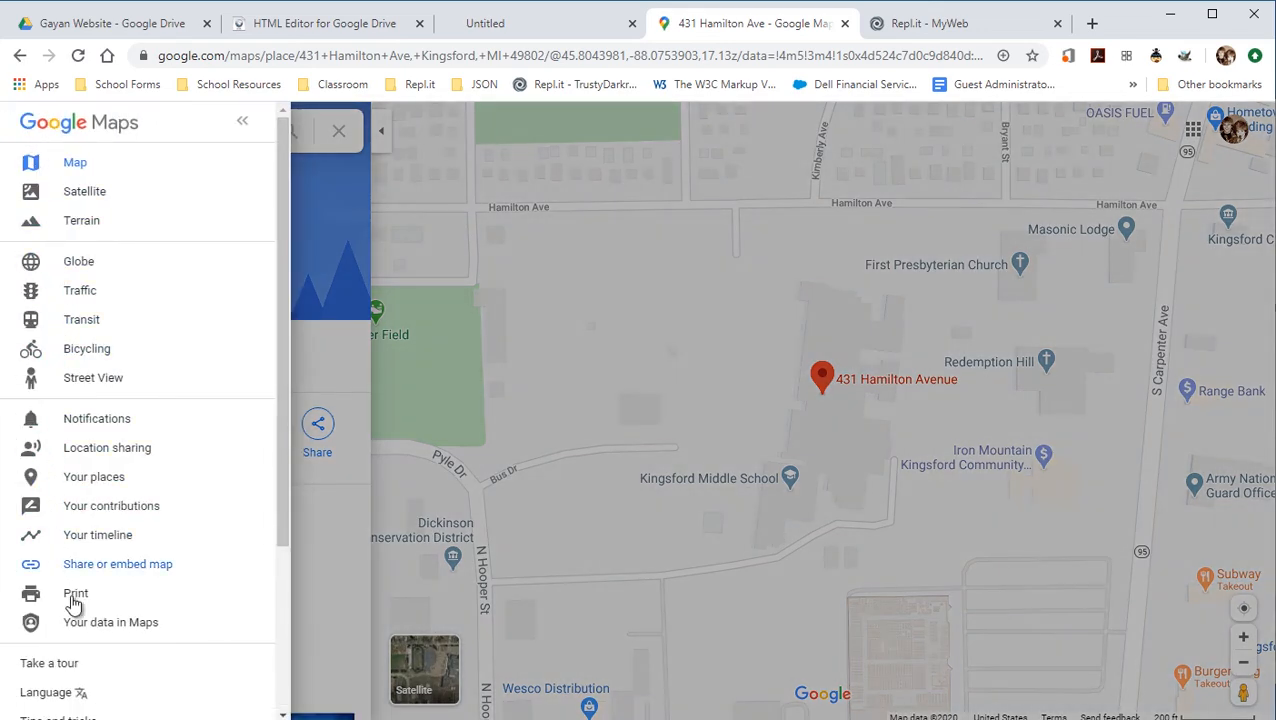
pyautogui.click(145, 571)
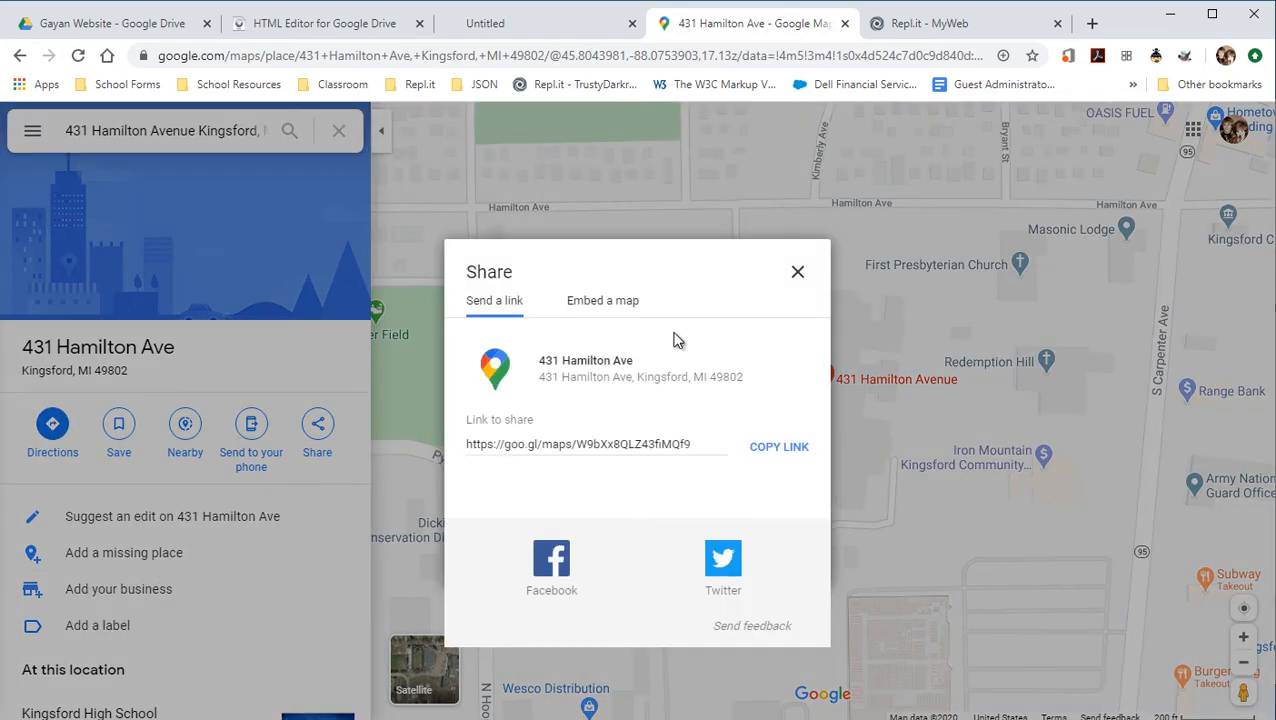
pyautogui.click(603, 301)
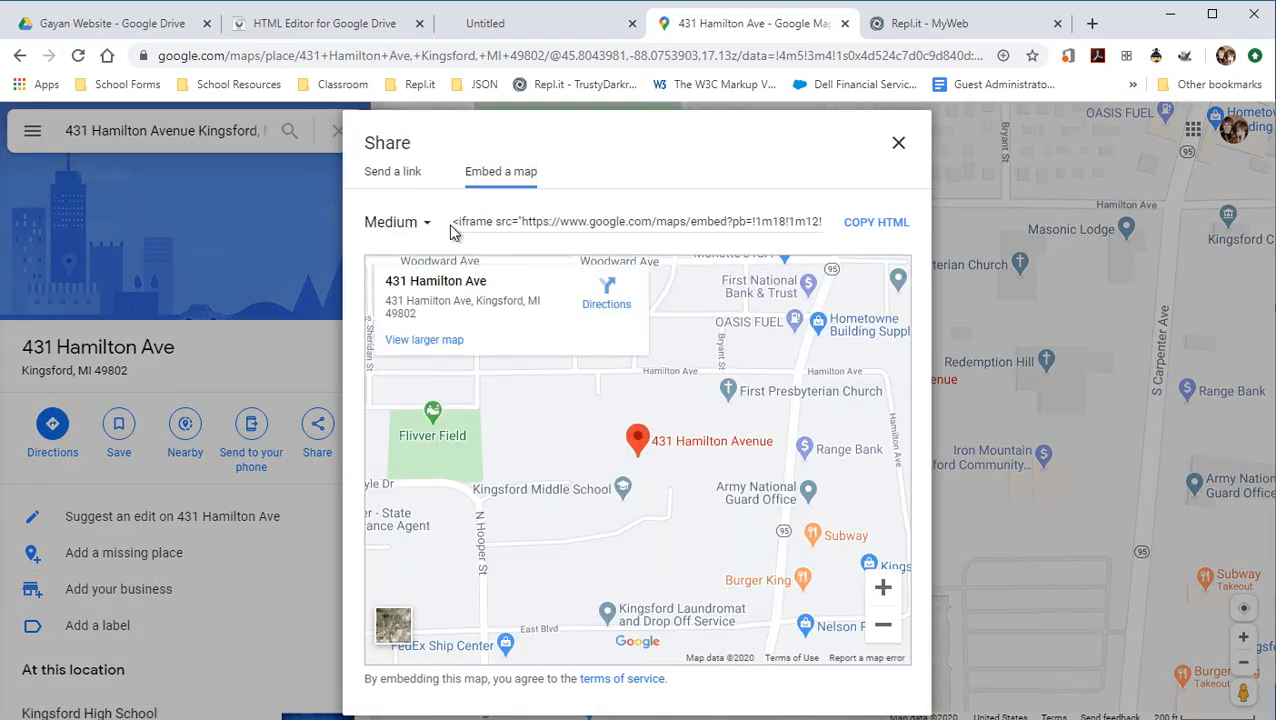
pyautogui.click(866, 224)
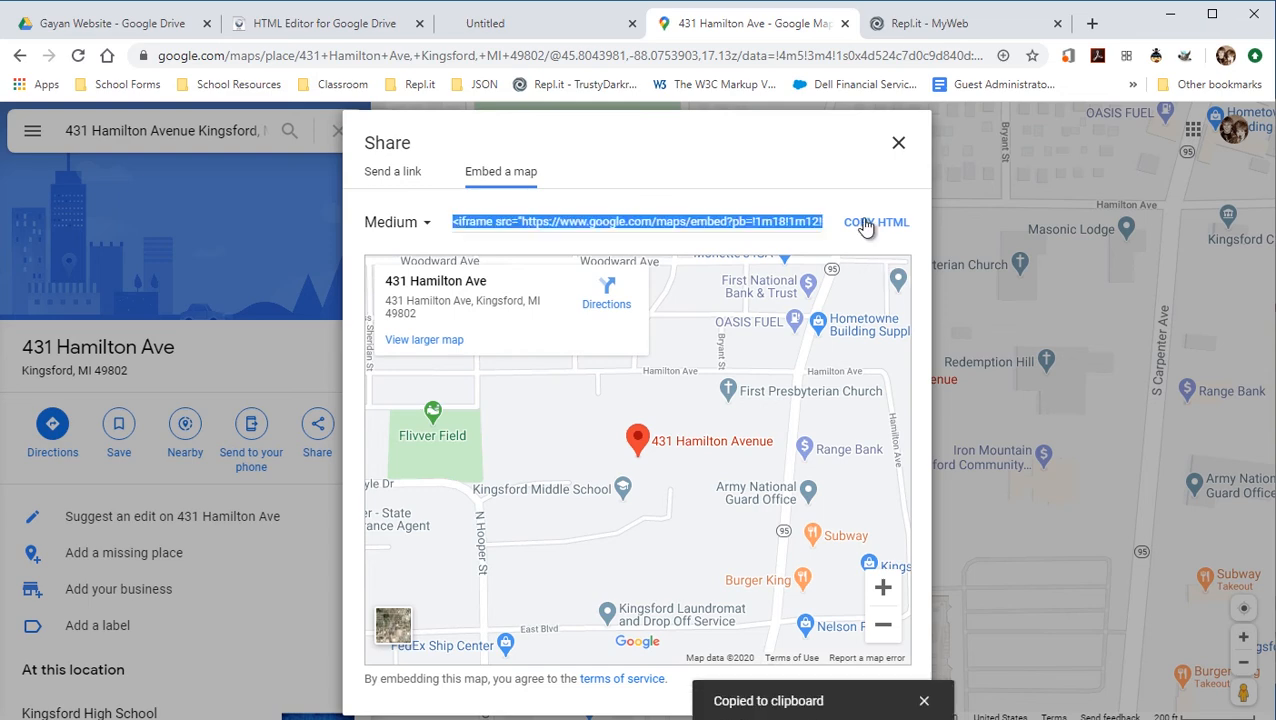
pyautogui.click(898, 143)
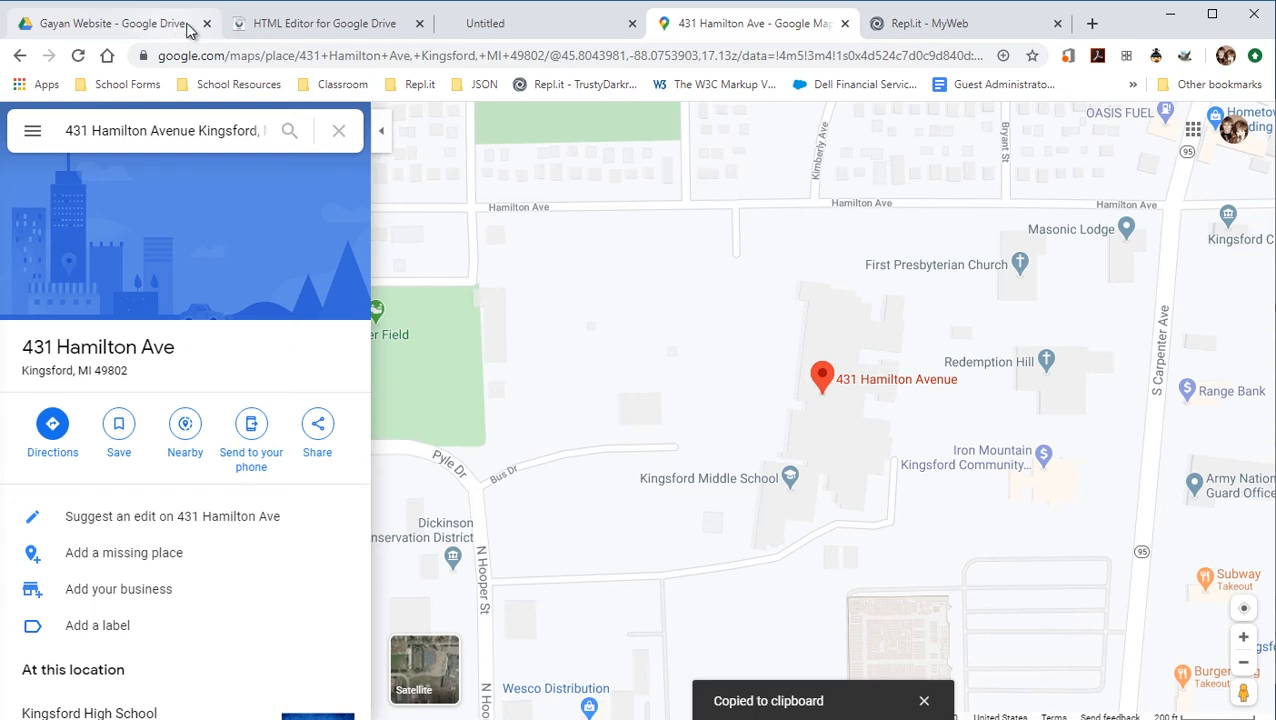
pyautogui.click(280, 28)
# Paste the 600×450 Google Maps embed iframe into the source on a new line below the static map.
pyautogui.click(245, 507)
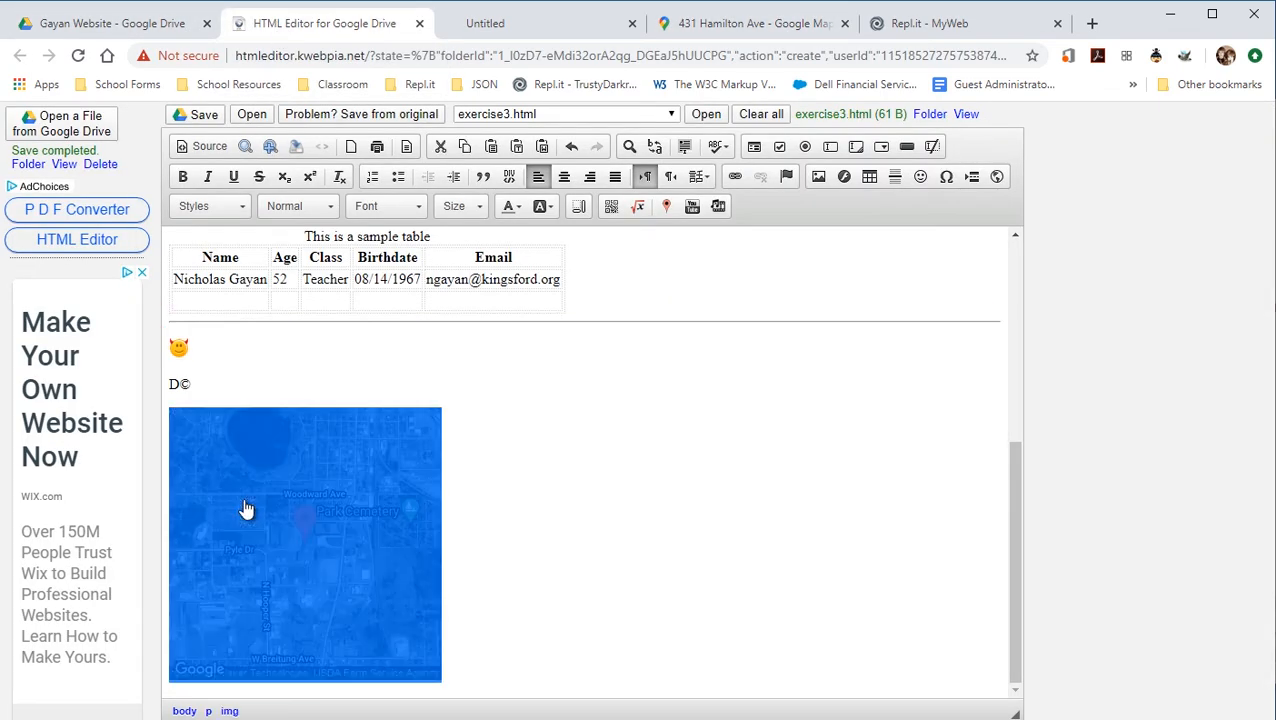
pyautogui.click(203, 146)
pyautogui.scroll(-8, 315, 555)
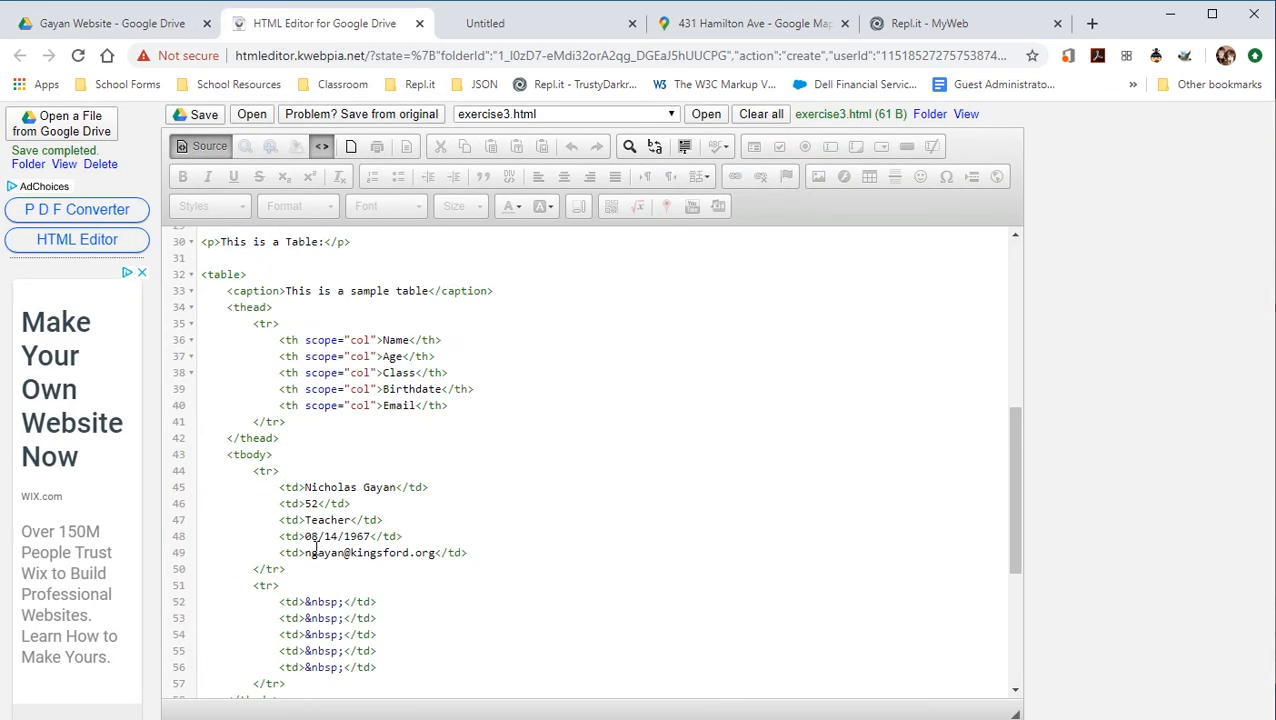
pyautogui.click(301, 671)
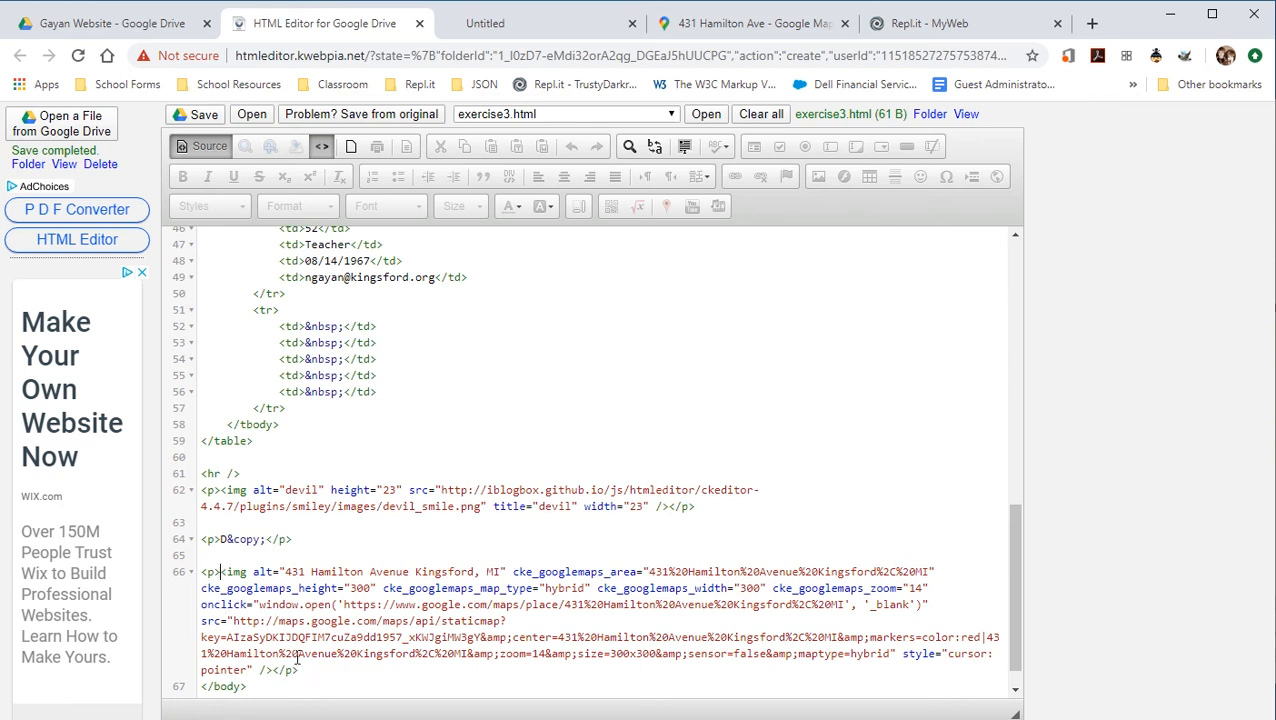
pyautogui.press('Return')
pyautogui.press('Return')
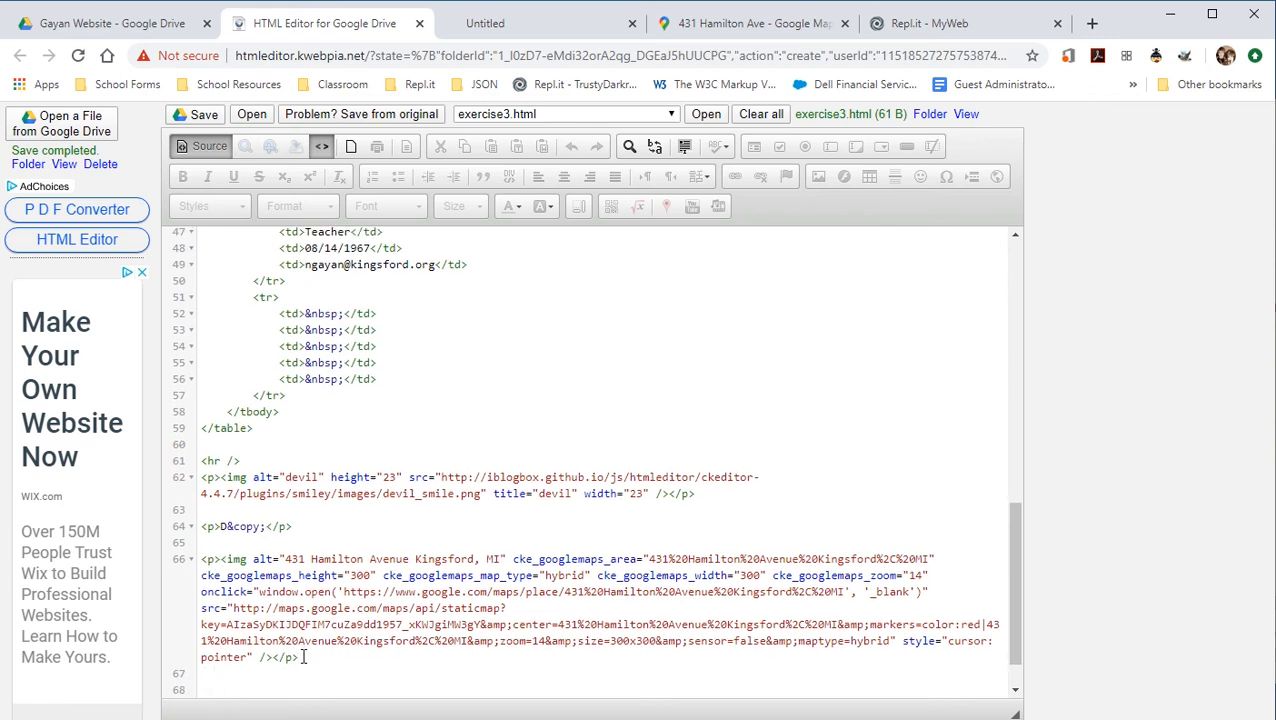
pyautogui.hotkey('ctrl', 'v')
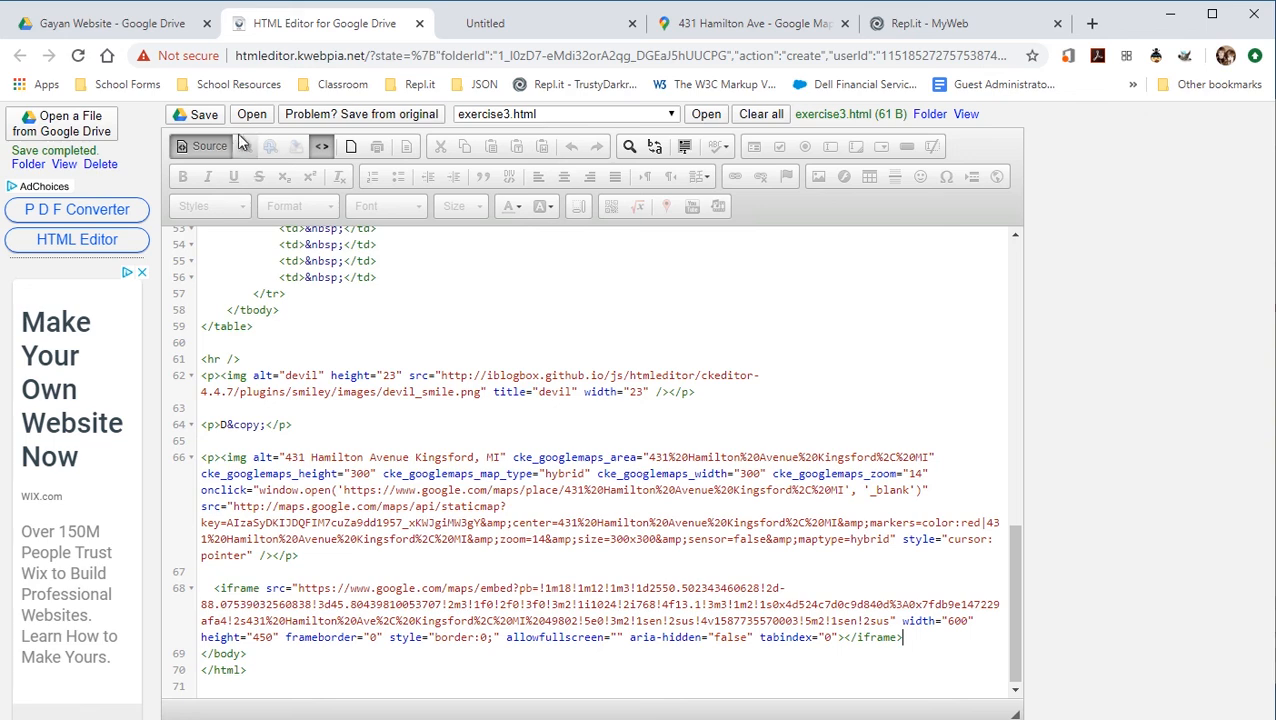
pyautogui.click(205, 147)
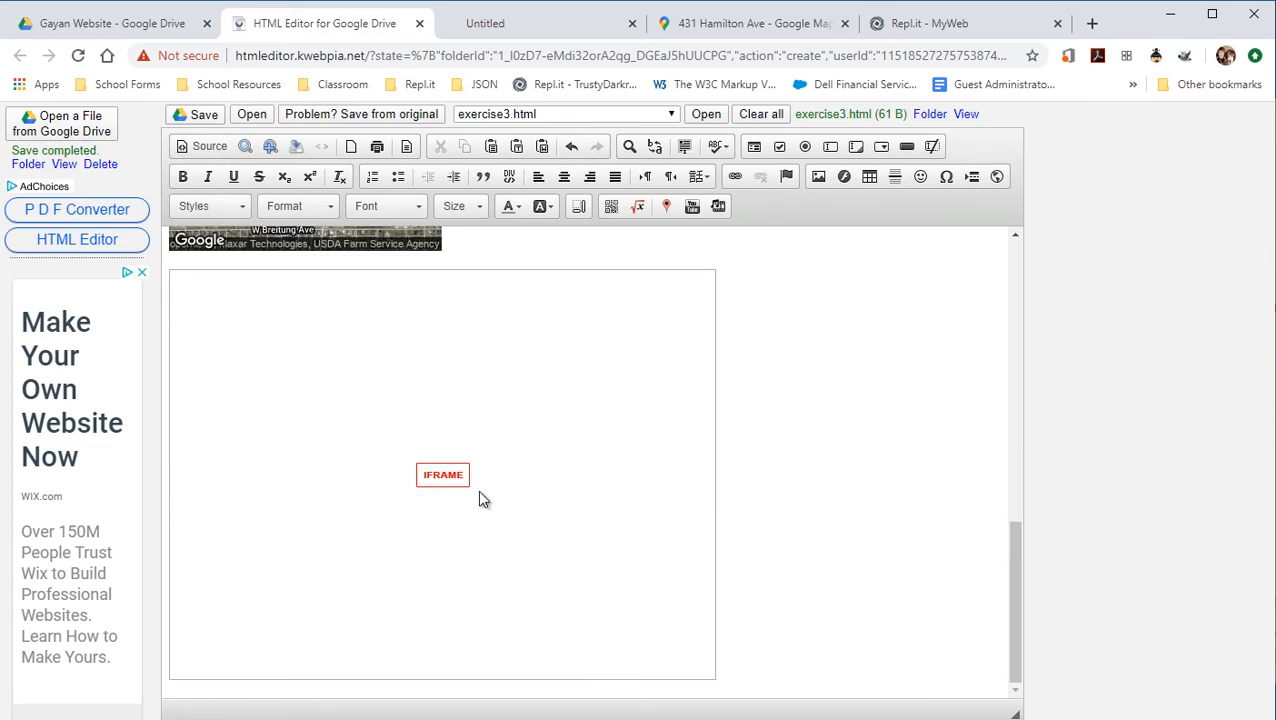
# In the preview, pan and zoom the embedded map to confirm it's interactive, then return to exercise3.html.
pyautogui.click(245, 147)
pyautogui.scroll(-4, 464, 439)
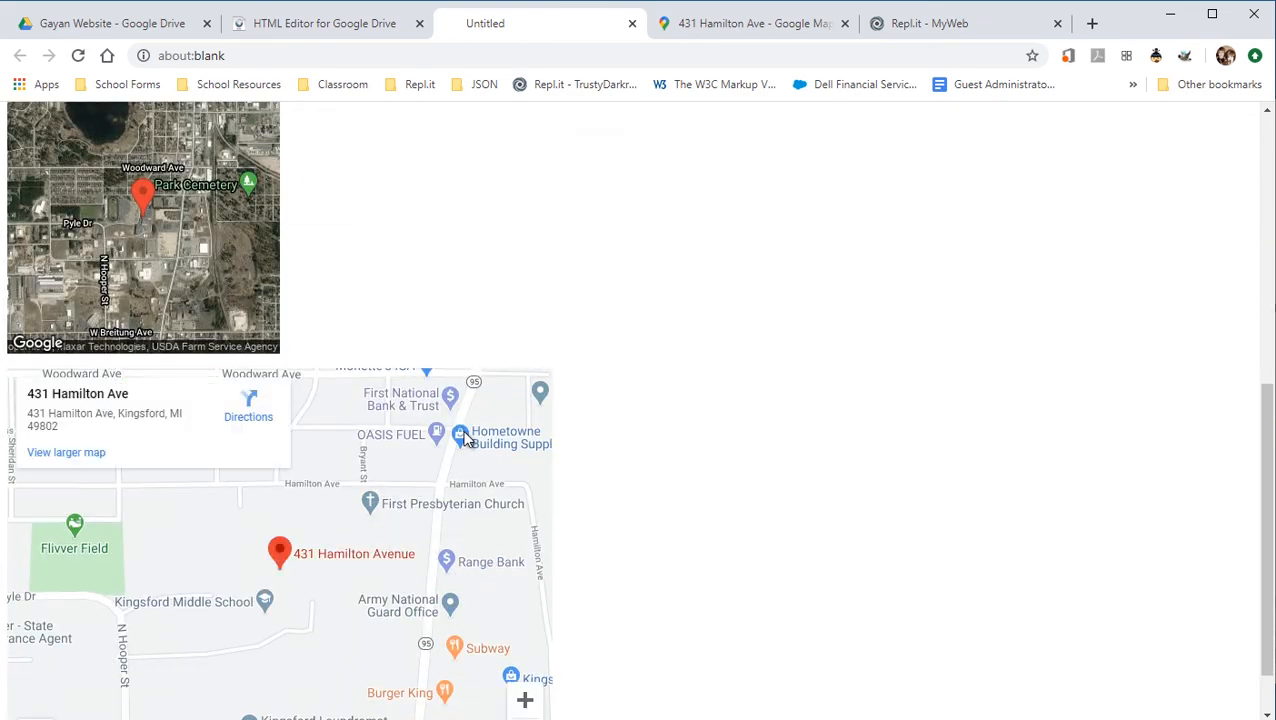
pyautogui.scroll(1, 418, 528)
pyautogui.scroll(-2, 430, 561)
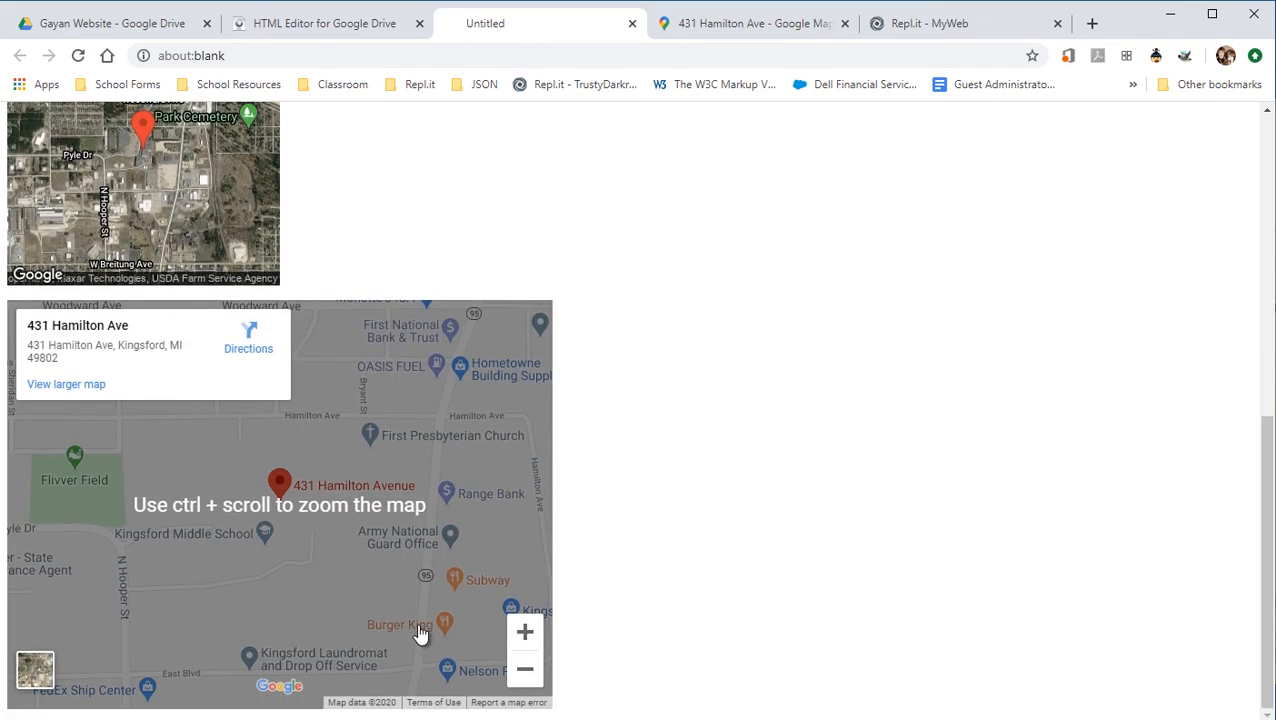
pyautogui.moveTo(375, 603); pyautogui.dragTo(268, 520)
pyautogui.doubleClick(280, 512)
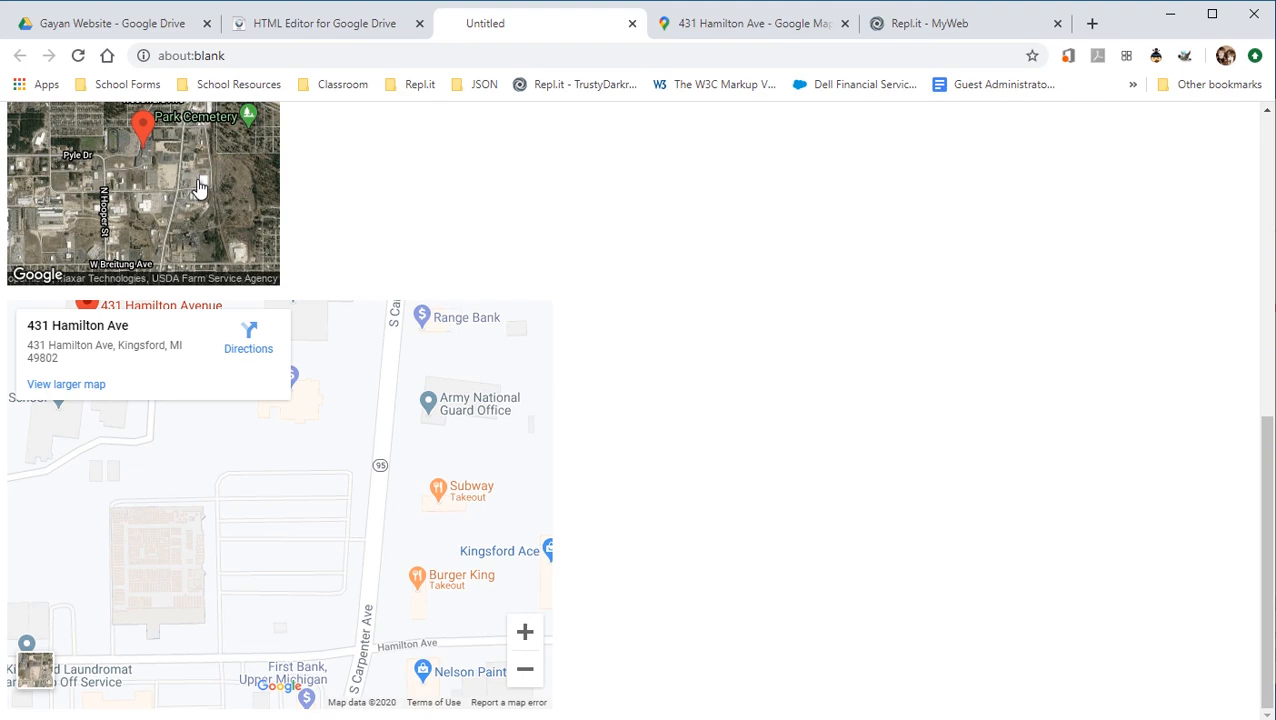
pyautogui.click(328, 30)
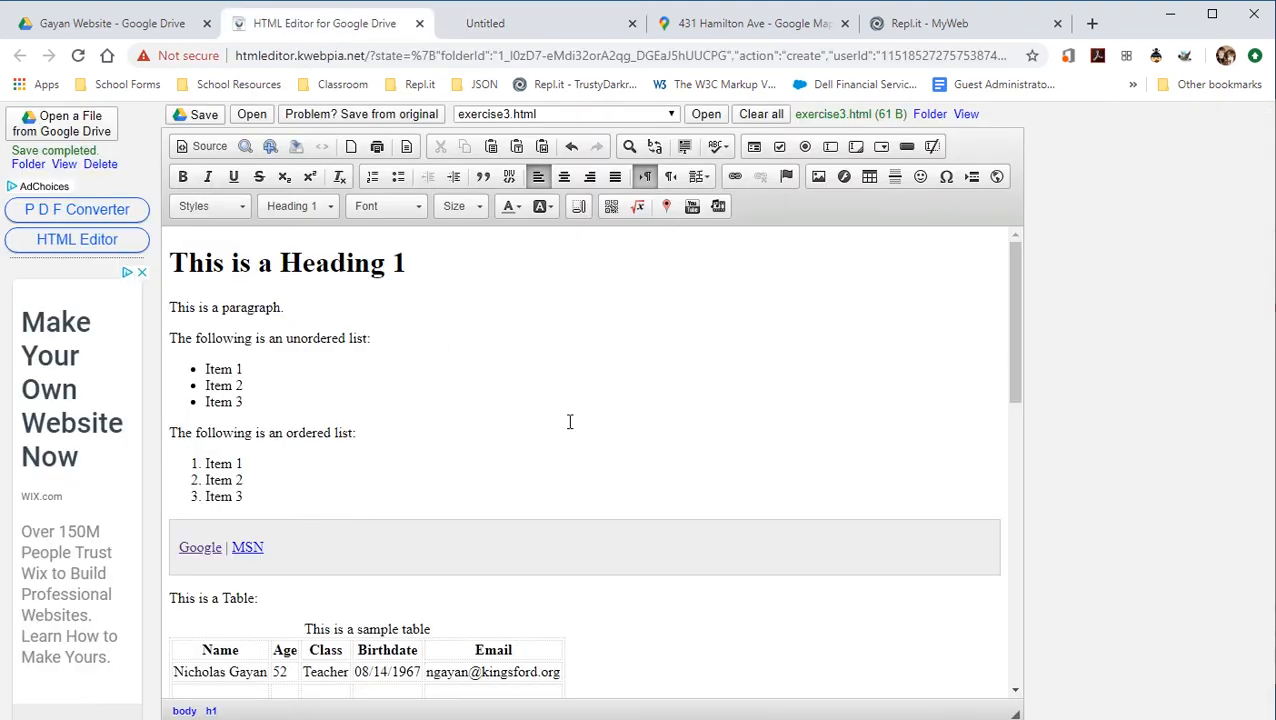
pyautogui.scroll(-10, 545, 510)
pyautogui.click(740, 666)
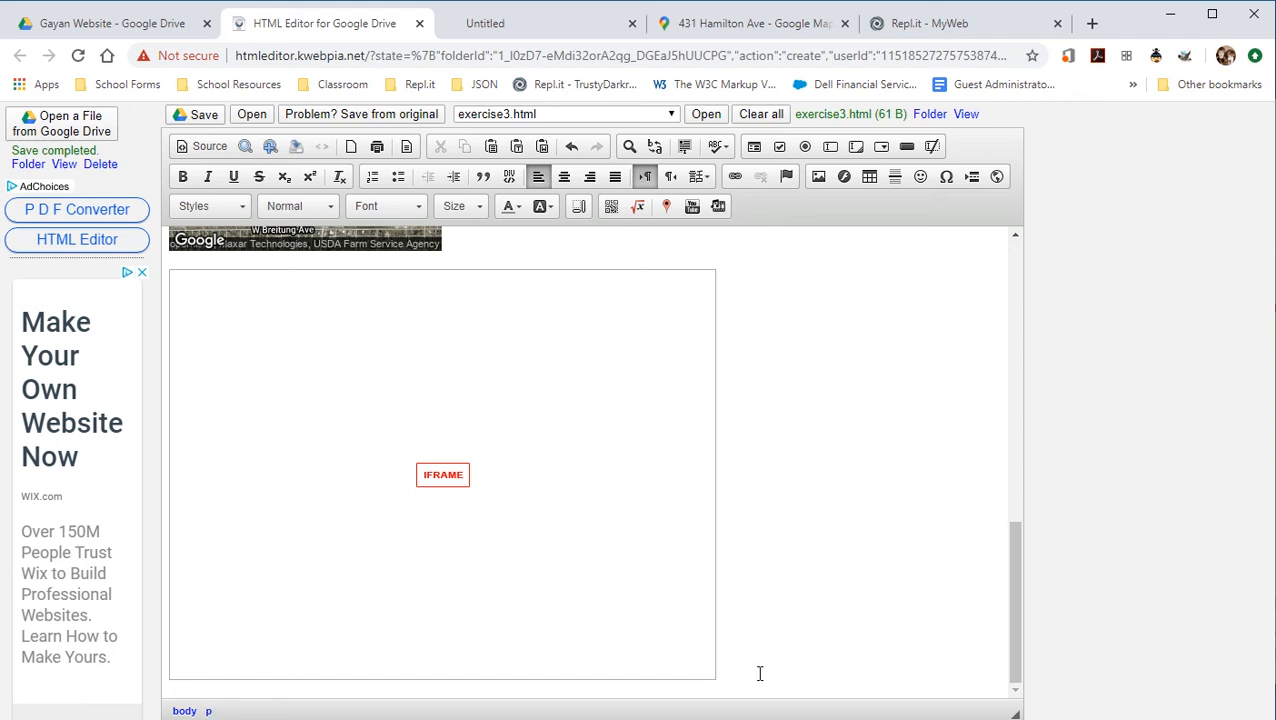
pyautogui.scroll(1, 729, 660)
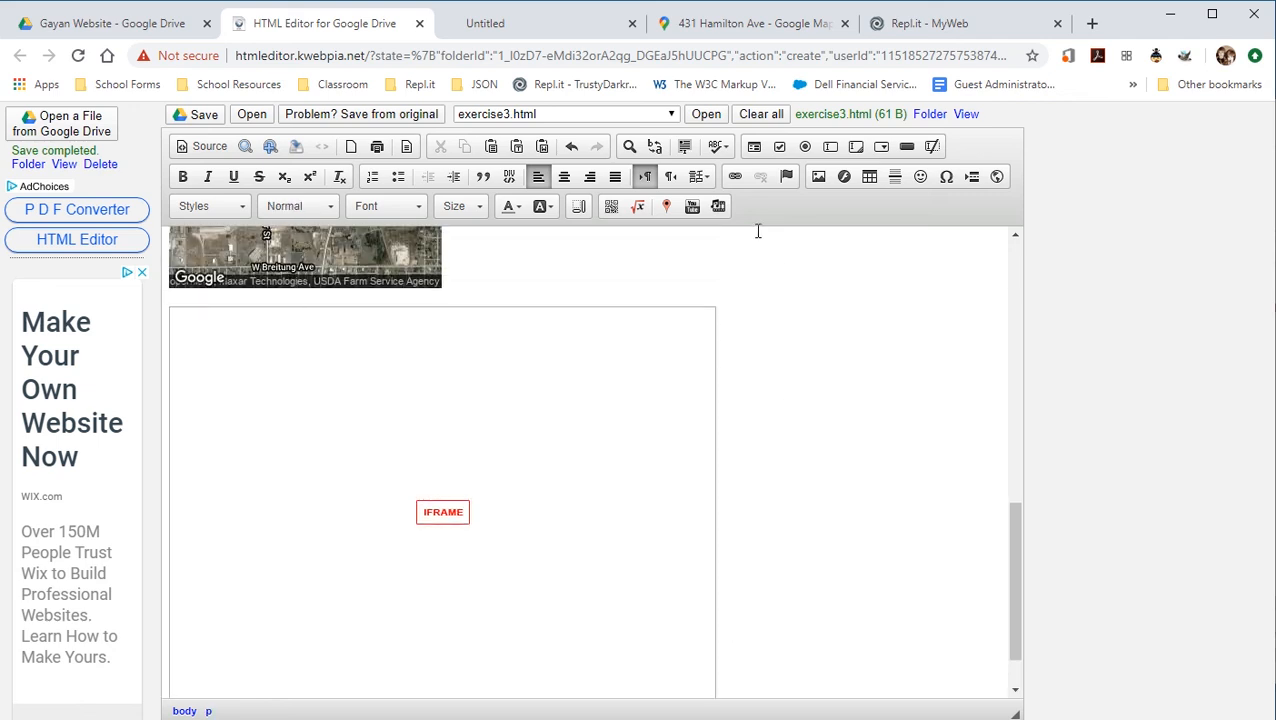
pyautogui.click(690, 207)
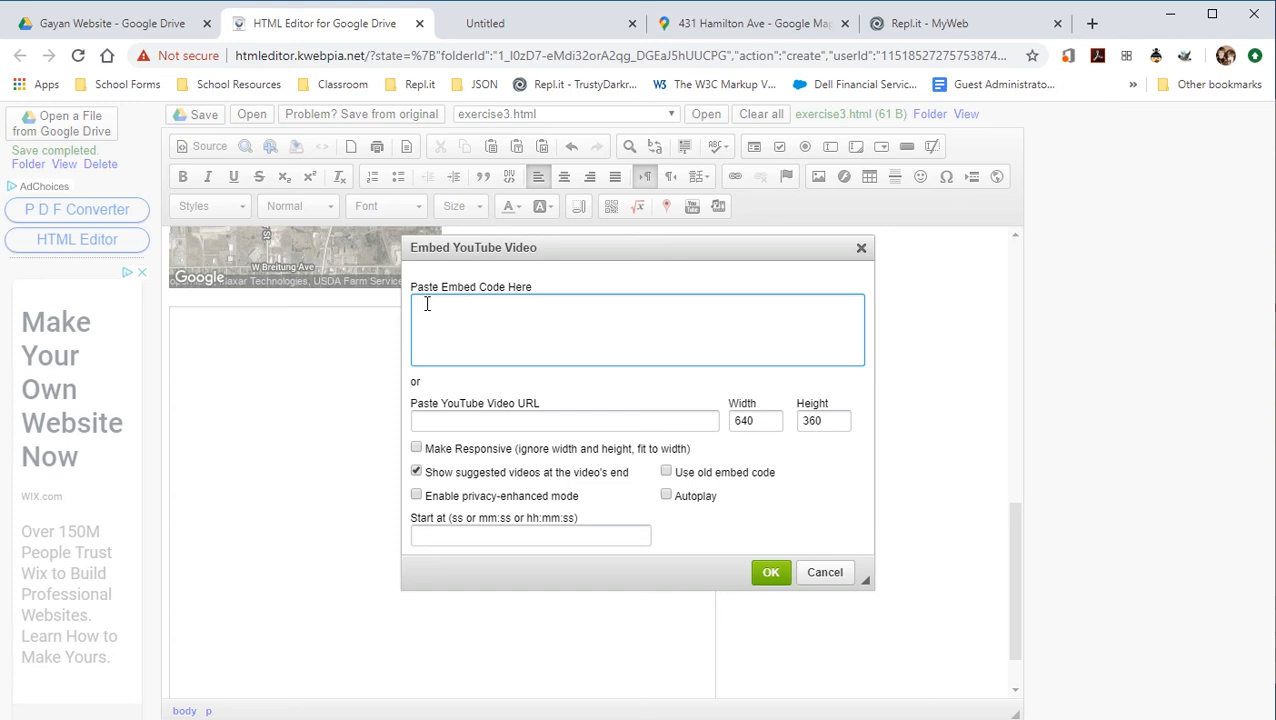
pyautogui.click(828, 576)
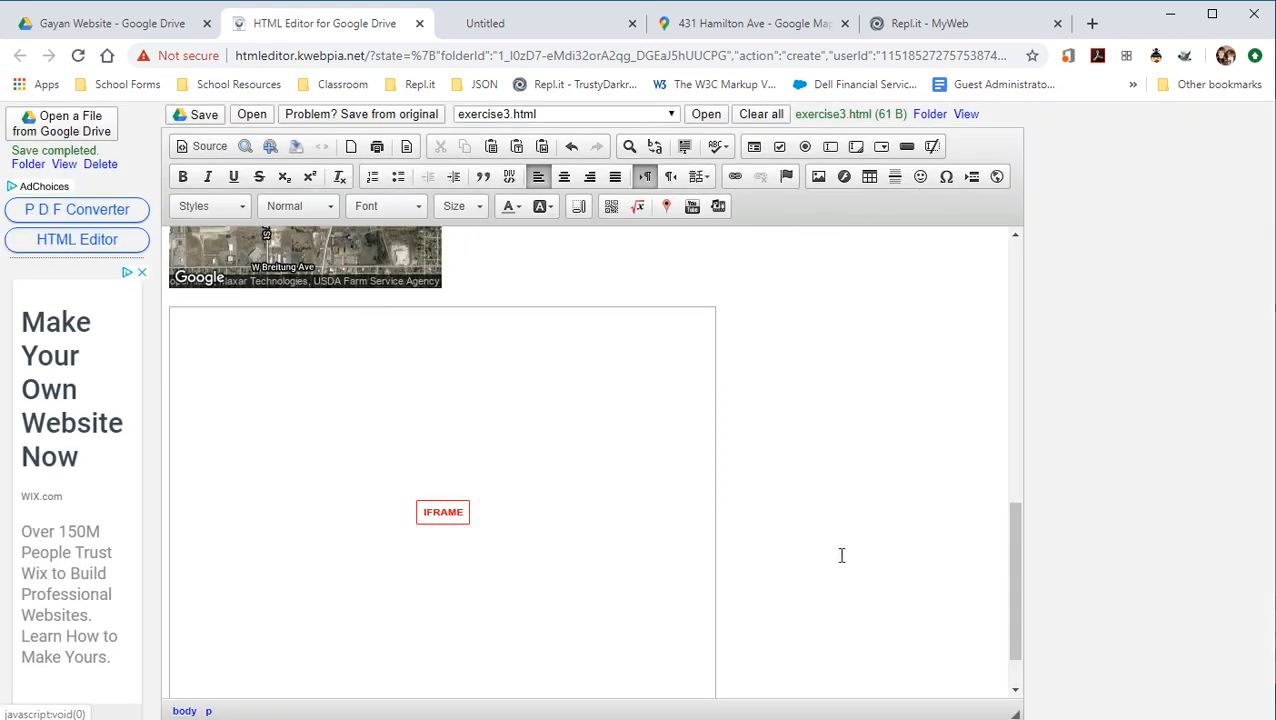